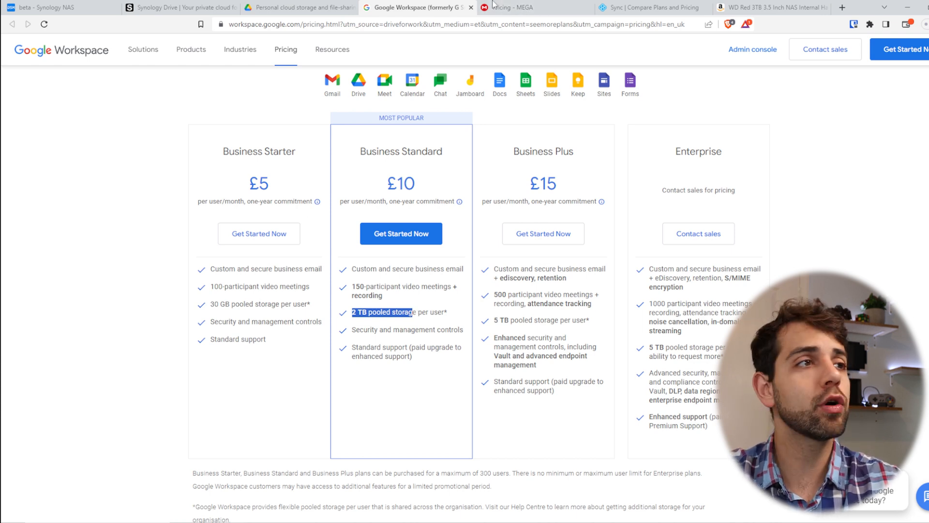
Compare the MEGA and Sync team storage plans with the WD Red NAS drive offer on Amazon
{"action": "left_click", "coordinate": [513, 7]}
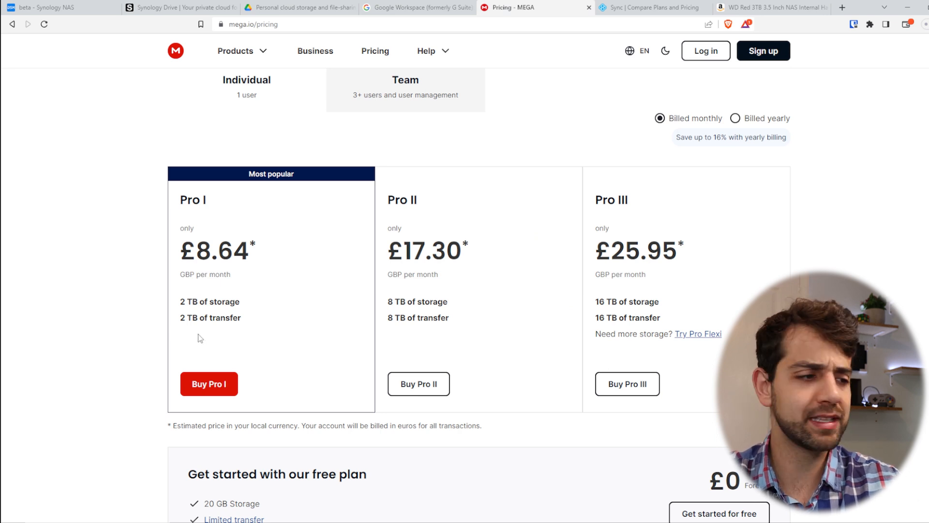
{"action": "left_click", "coordinate": [649, 7]}
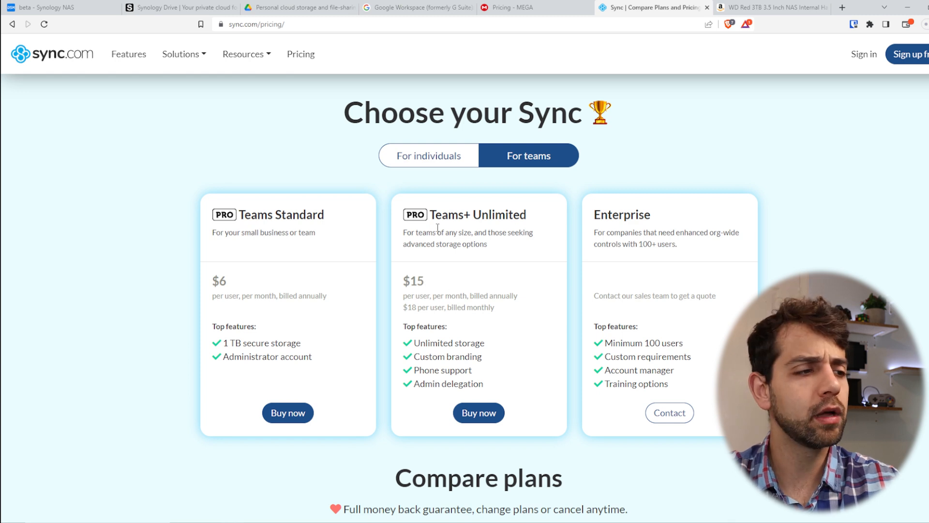
{"action": "left_click_drag", "start_coordinate": [482, 214], "coordinate": [520, 215]}
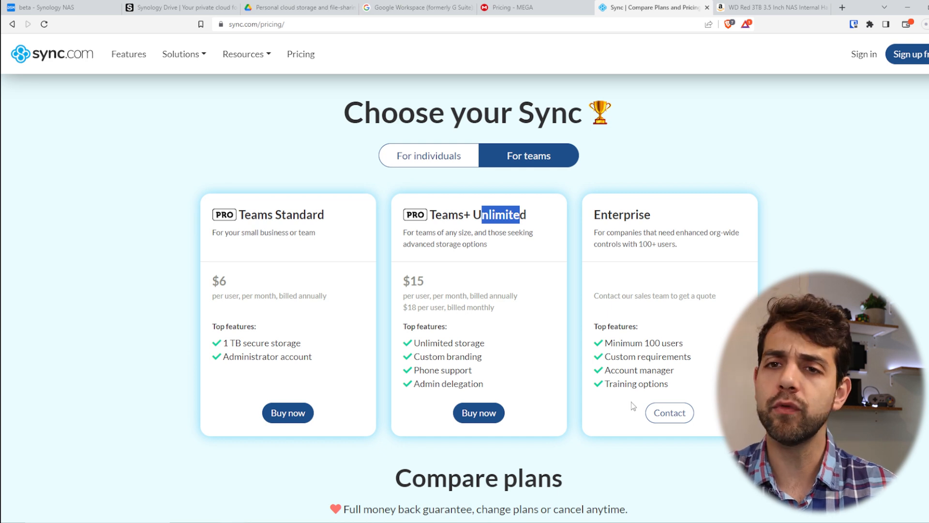
{"action": "left_click", "coordinate": [787, 15]}
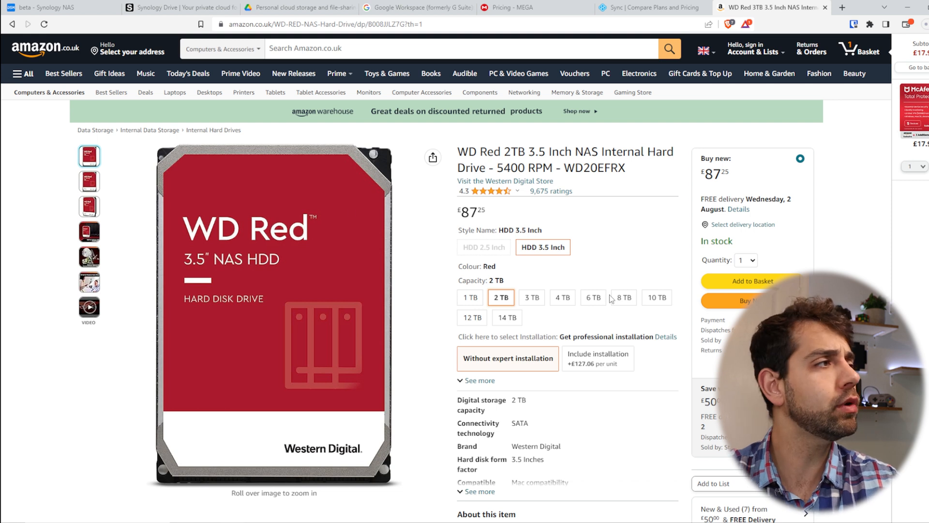
Review the Synology Drive feature page, including its sync, file backup and real-time collaboration sections
{"action": "left_click", "coordinate": [179, 8]}
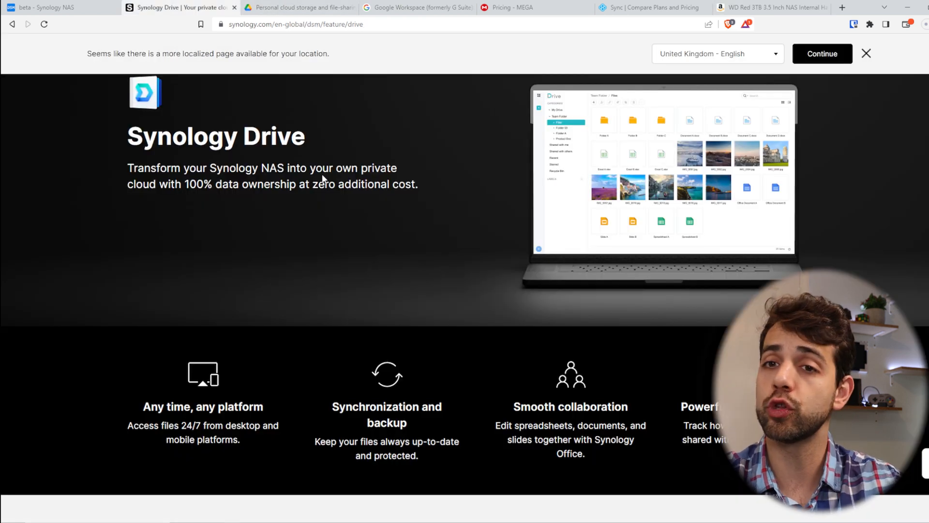
{"action": "scroll", "coordinate": [321, 173], "scroll_direction": "up", "scroll_amount": 2}
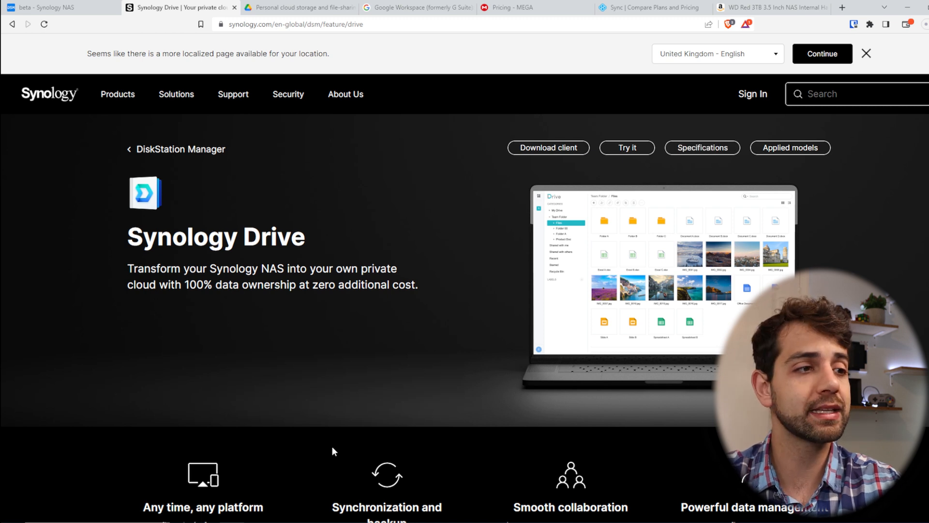
{"action": "scroll", "coordinate": [332, 450], "scroll_direction": "down", "scroll_amount": 2}
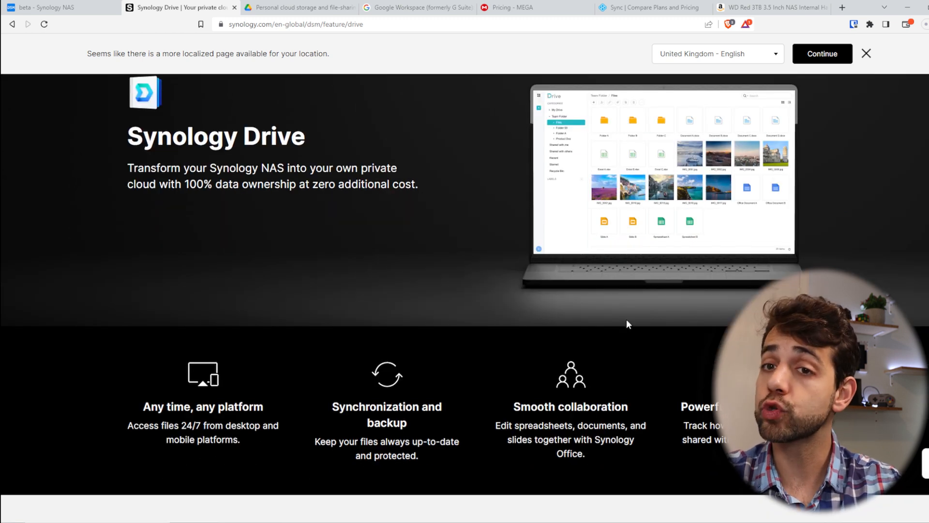
{"action": "scroll", "coordinate": [504, 265], "scroll_direction": "down", "scroll_amount": 4}
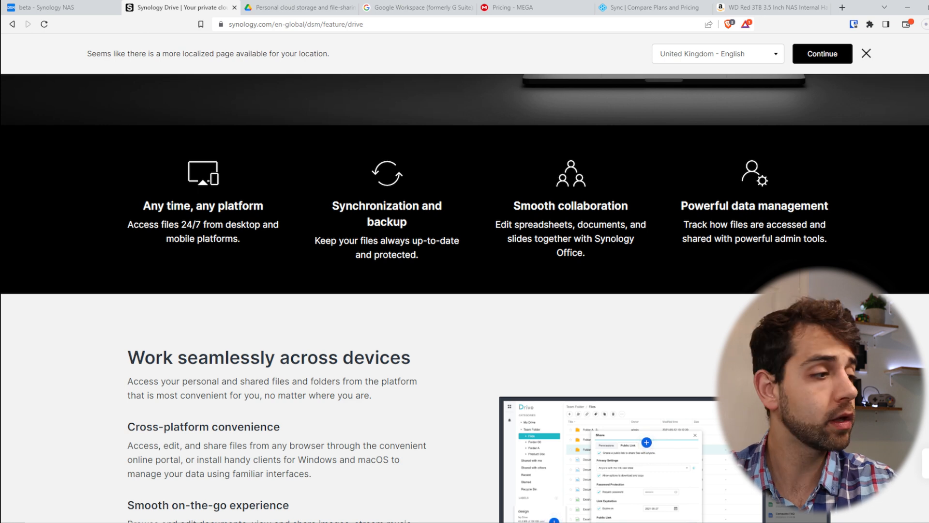
{"action": "scroll", "coordinate": [608, 245], "scroll_direction": "down", "scroll_amount": 10}
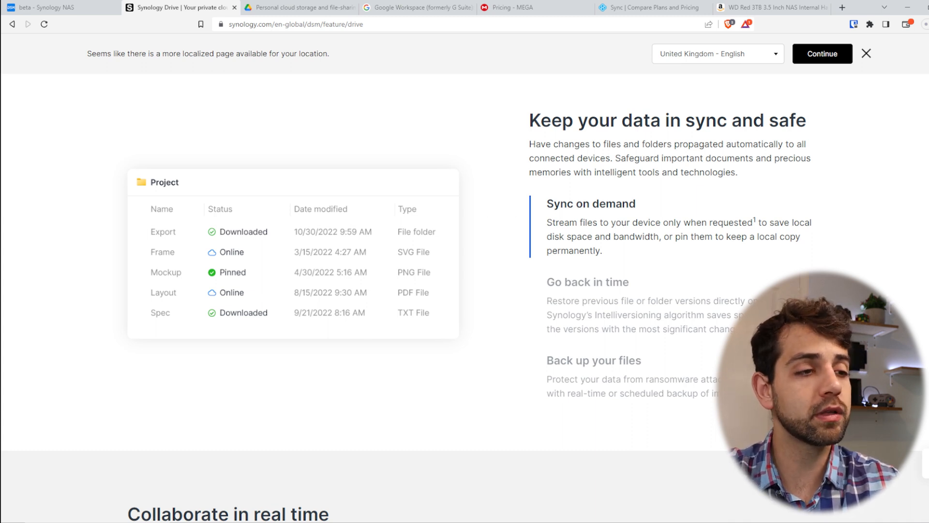
{"action": "left_click", "coordinate": [594, 331]}
{"action": "left_click", "coordinate": [596, 395]}
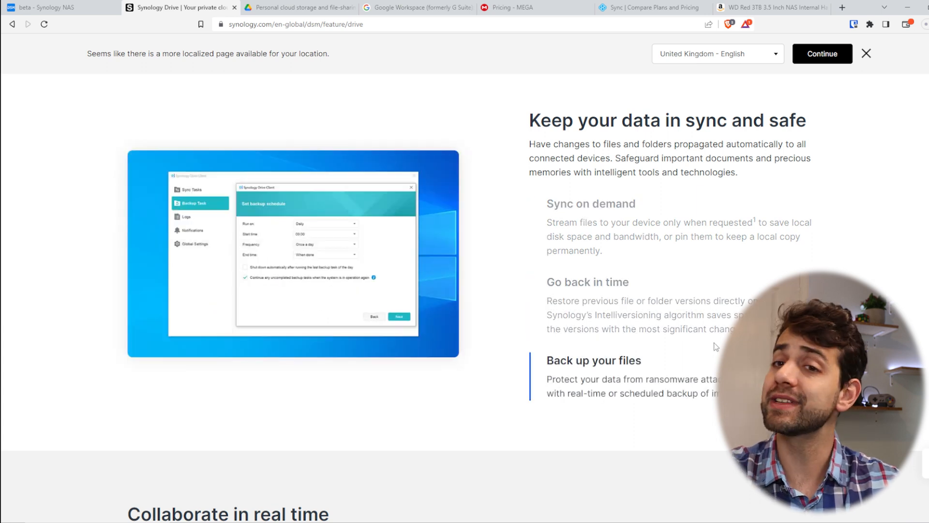
{"action": "scroll", "coordinate": [716, 346], "scroll_direction": "down", "scroll_amount": 10}
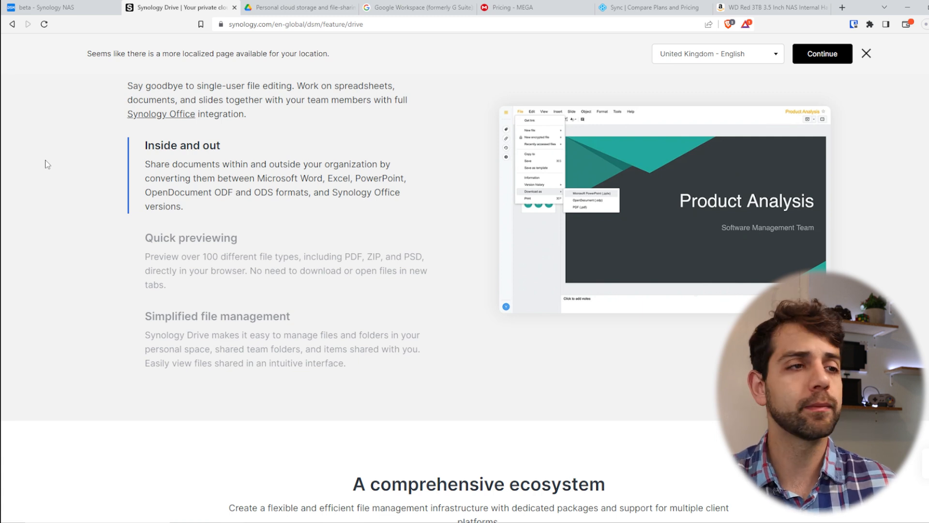
Sign in to the Synology NAS again with the account username and password
{"action": "left_click", "coordinate": [58, 5]}
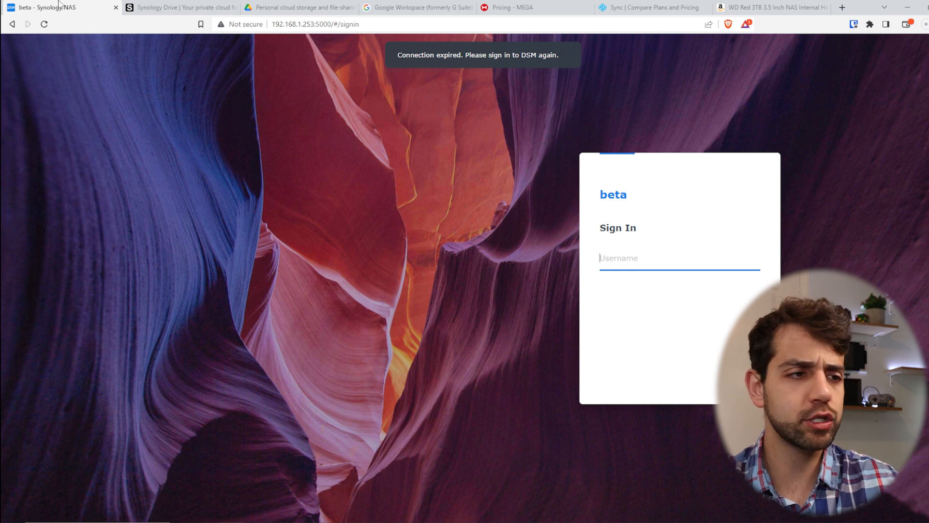
{"action": "type", "text": "sauberlab"}
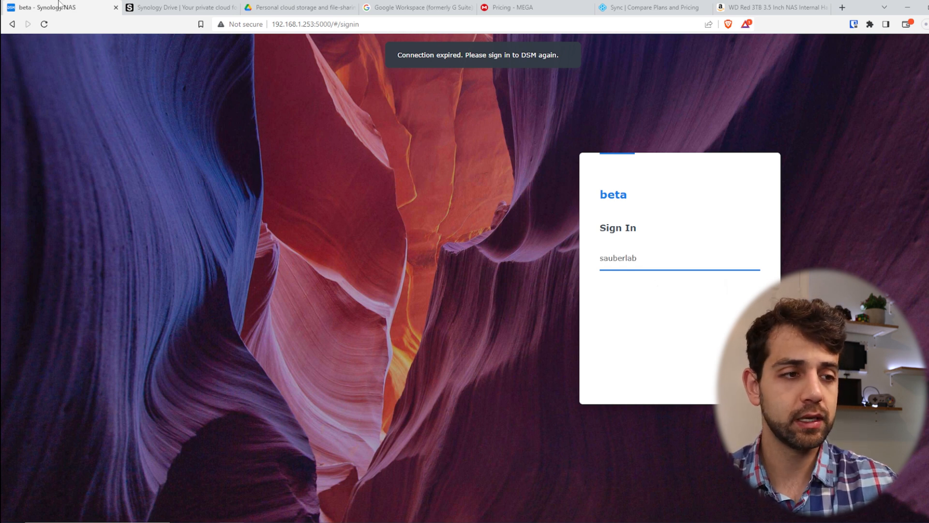
{"action": "key", "text": "Return"}
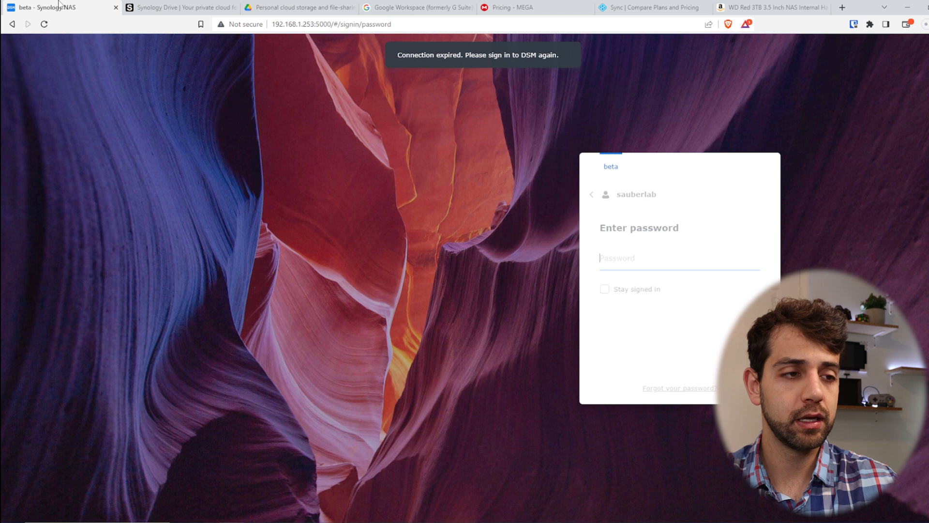
{"action": "type", "text": "**********"}
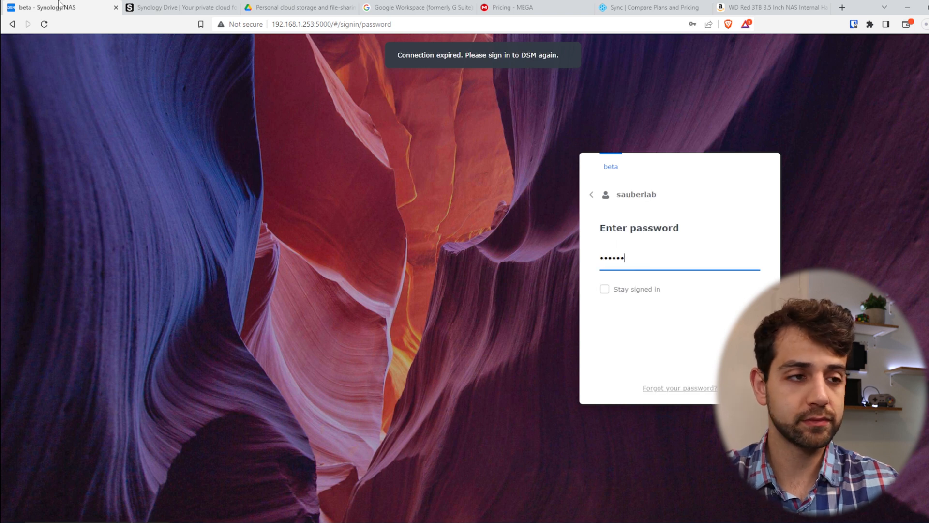
{"action": "key", "text": "Return"}
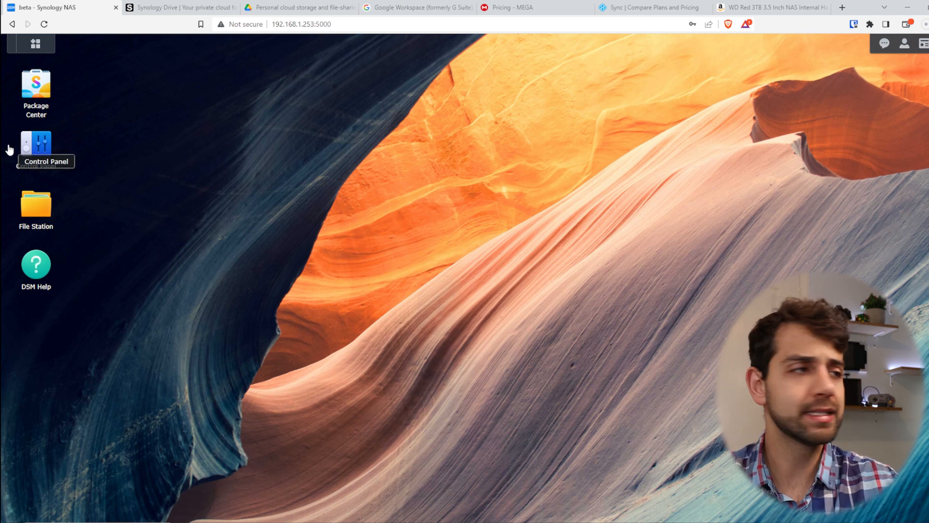
Review the NAS user accounts under User & Group in Control Panel, and close the window
{"action": "left_click", "coordinate": [35, 44]}
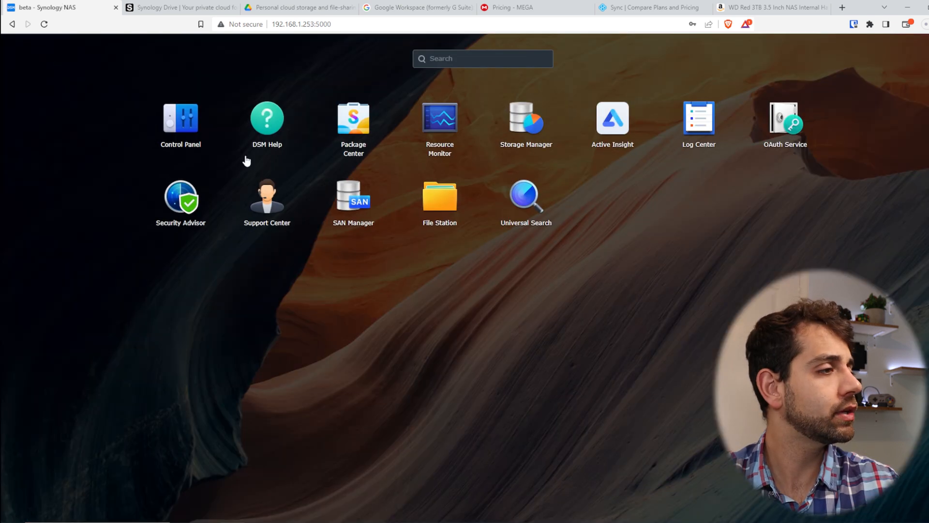
{"action": "left_click", "coordinate": [169, 117]}
{"action": "left_click", "coordinate": [171, 146]}
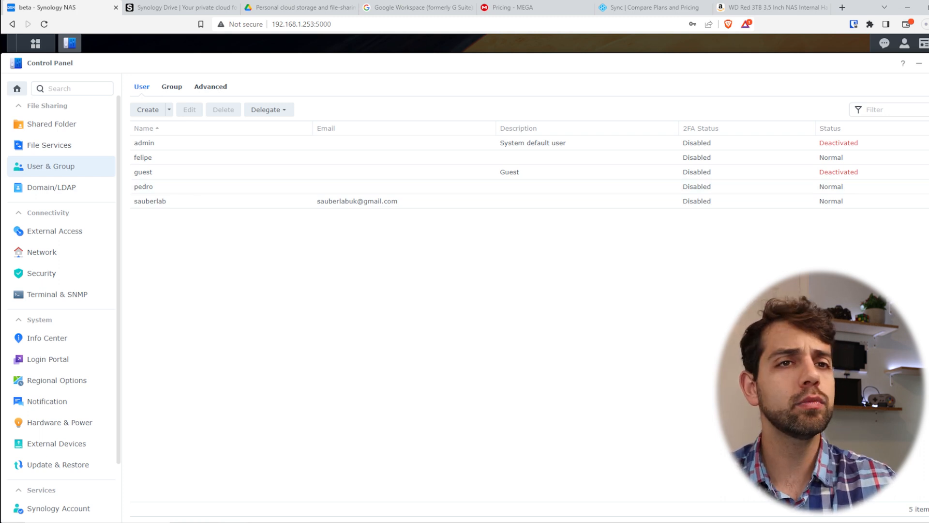
{"action": "left_click", "coordinate": [928, 63]}
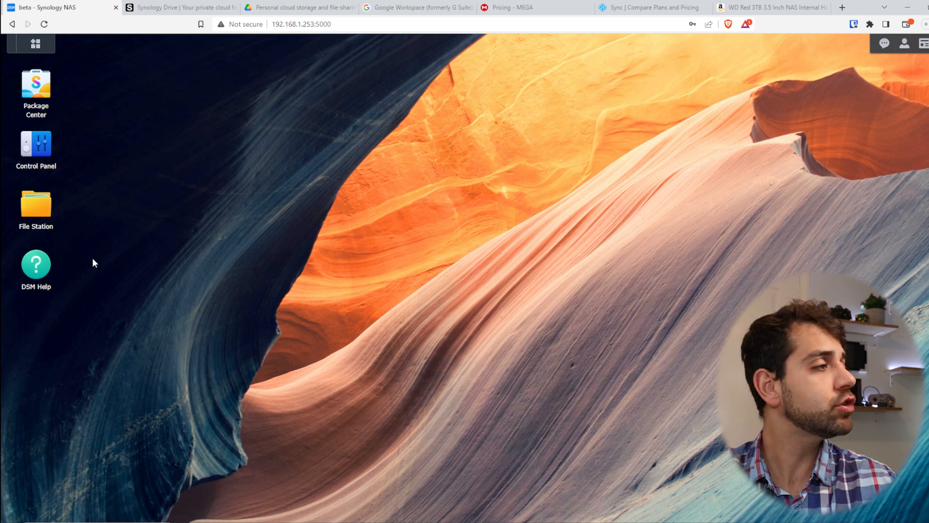
Find the Docker package in Package Center, install it and view its details page
{"action": "left_click", "coordinate": [37, 87]}
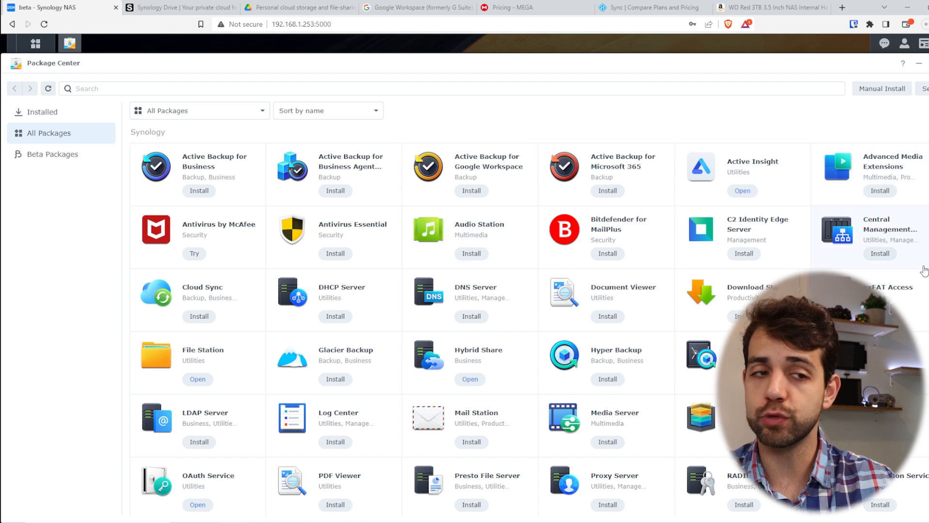
{"action": "left_click", "coordinate": [183, 89]}
{"action": "type", "text": "docker"}
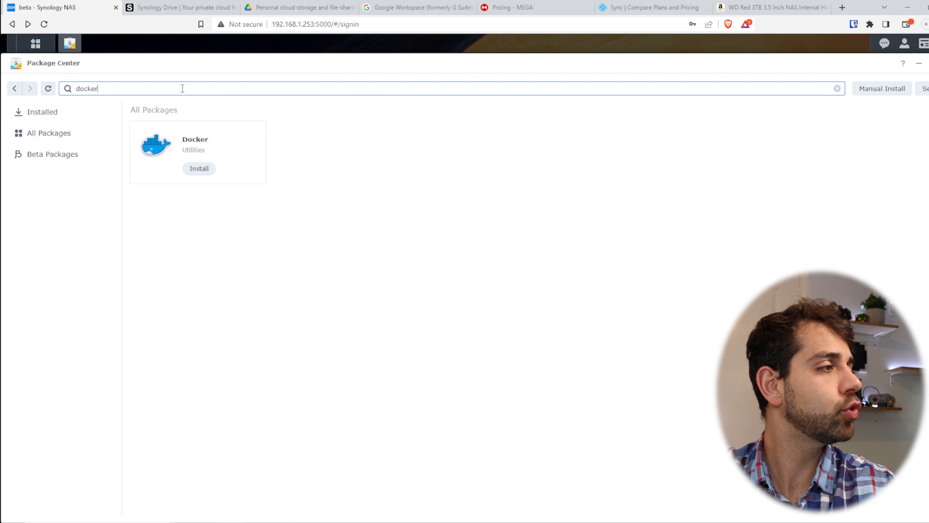
{"action": "left_click", "coordinate": [204, 170]}
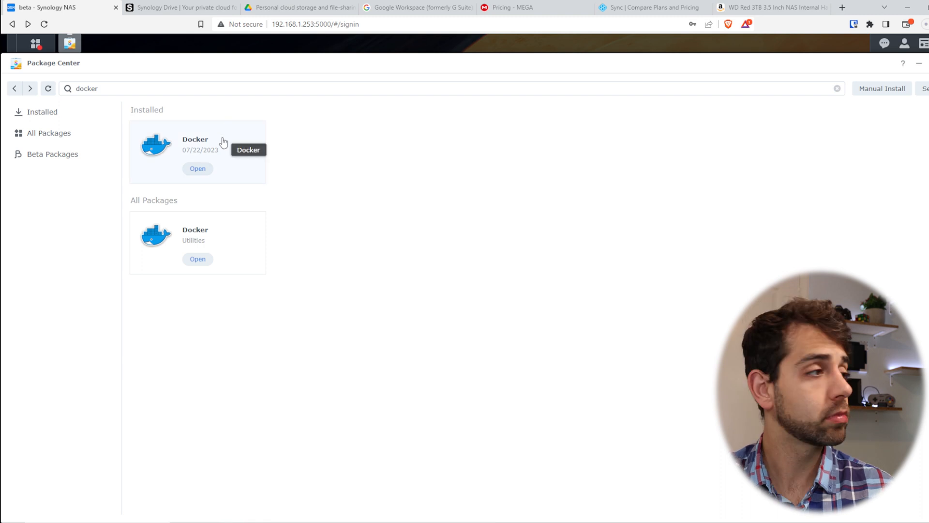
{"action": "left_click", "coordinate": [209, 149]}
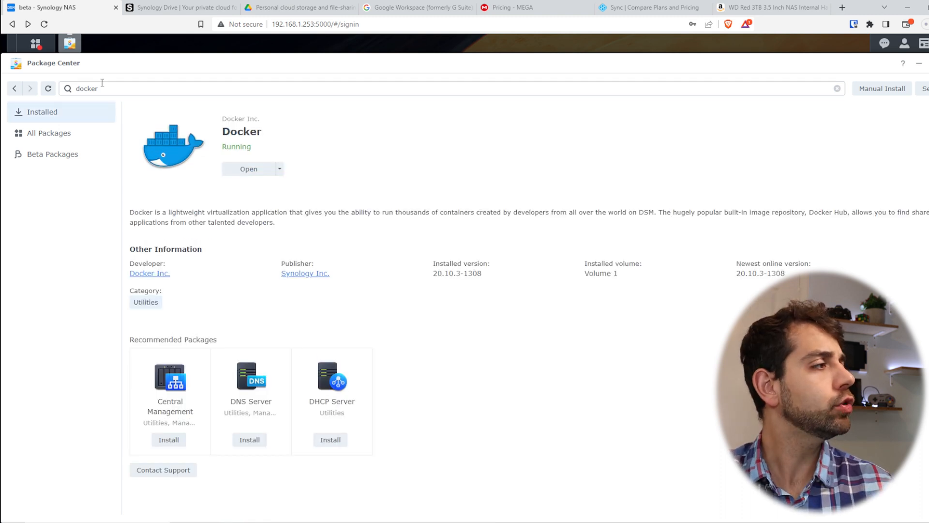
Search the packages for "drive" and install Synology Drive Server, accepting its required additional packages
{"action": "left_click", "coordinate": [15, 88]}
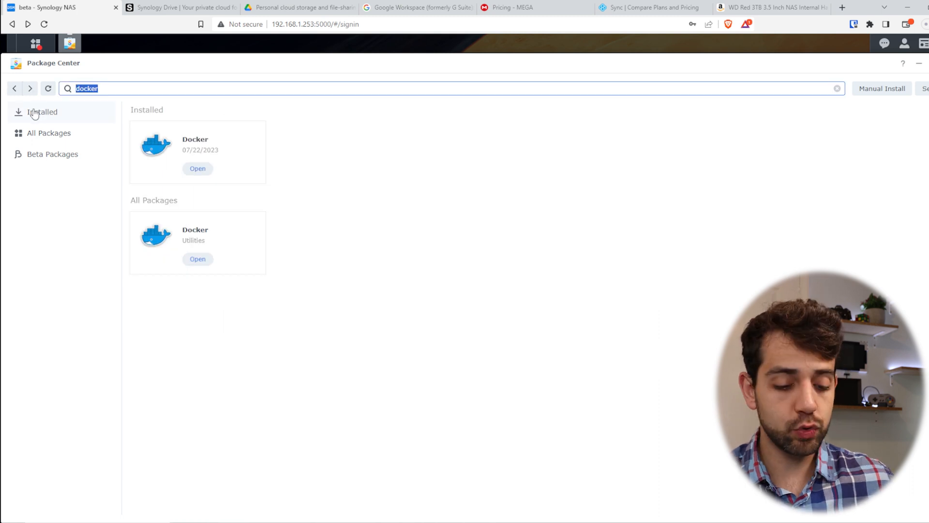
{"action": "type", "text": "drive"}
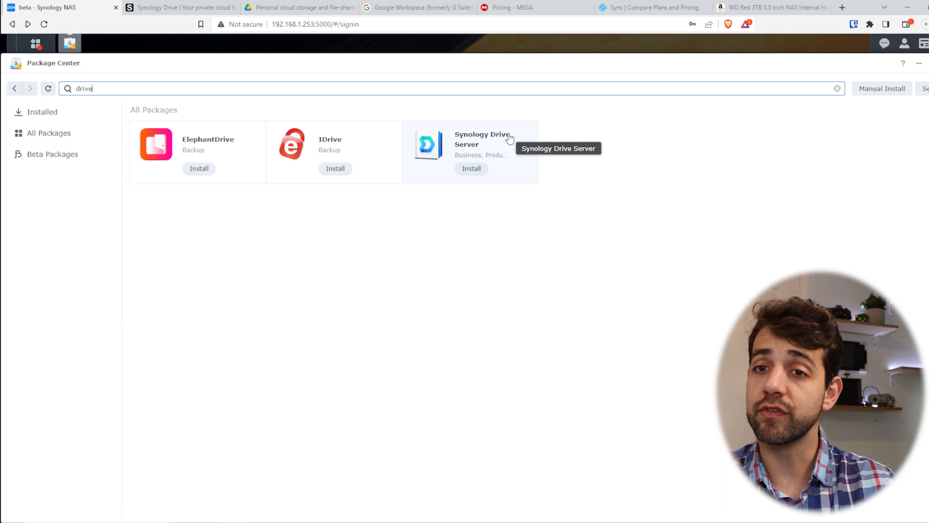
{"action": "left_click", "coordinate": [473, 170]}
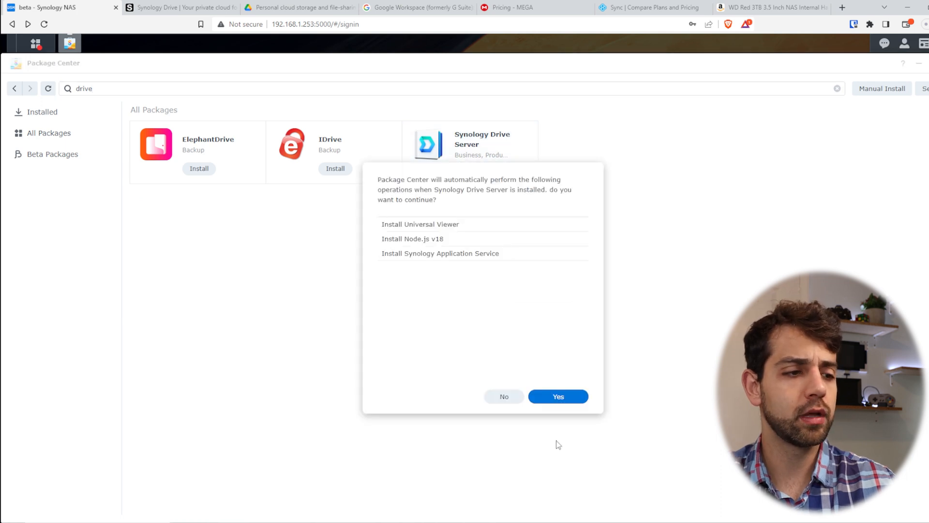
{"action": "left_click", "coordinate": [560, 394]}
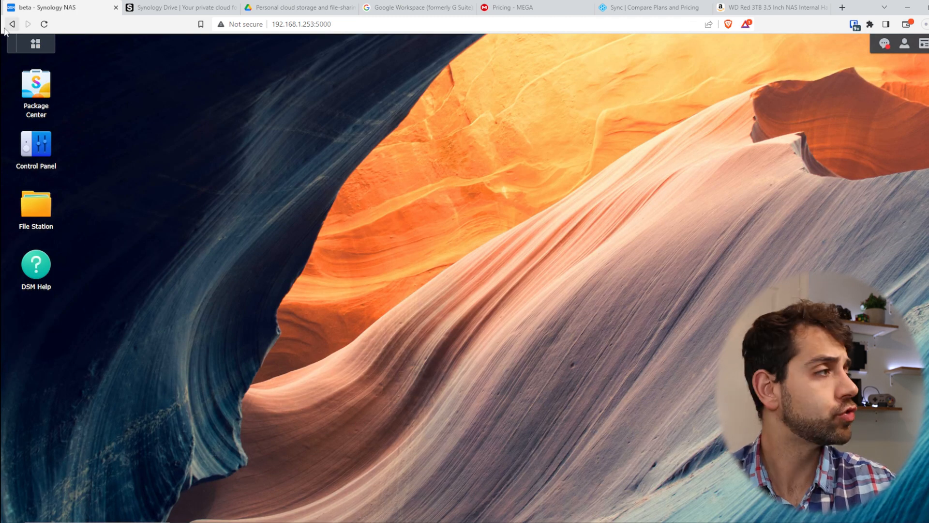
Open Synology Drive, dismiss the Synology Office introduction and expand the Team Folder category
{"action": "left_click", "coordinate": [35, 44]}
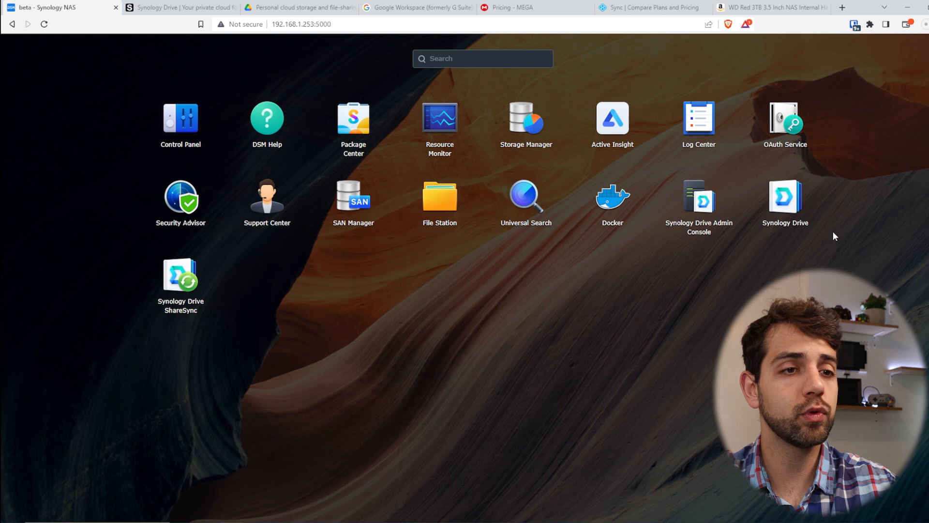
{"action": "left_click", "coordinate": [783, 198]}
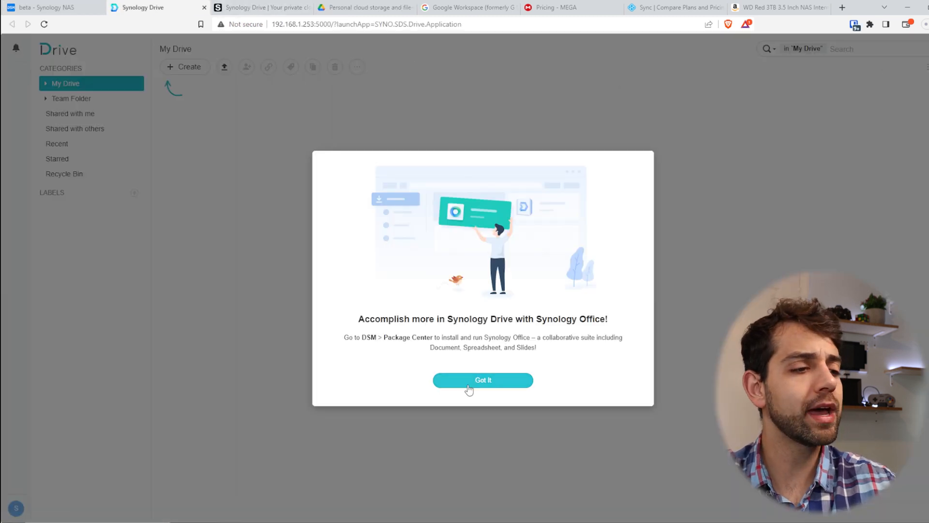
{"action": "left_click", "coordinate": [472, 387]}
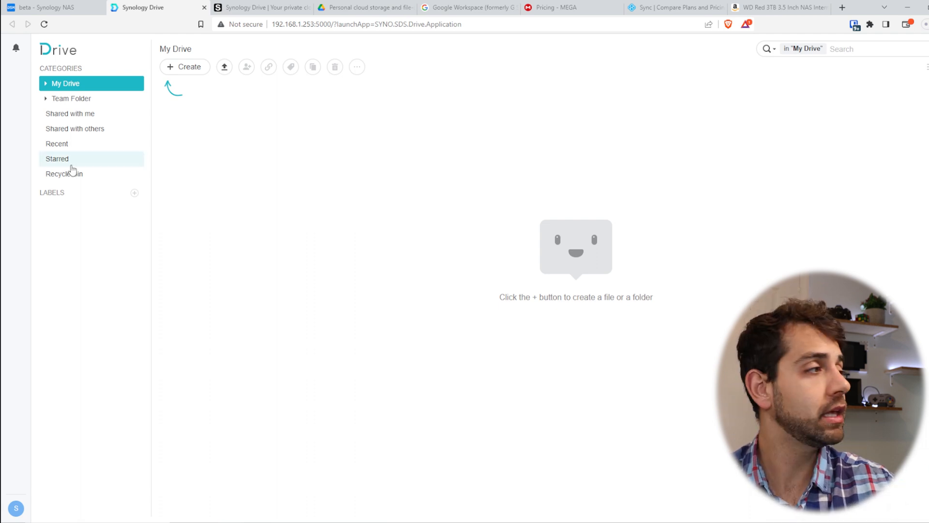
{"action": "left_click", "coordinate": [46, 100]}
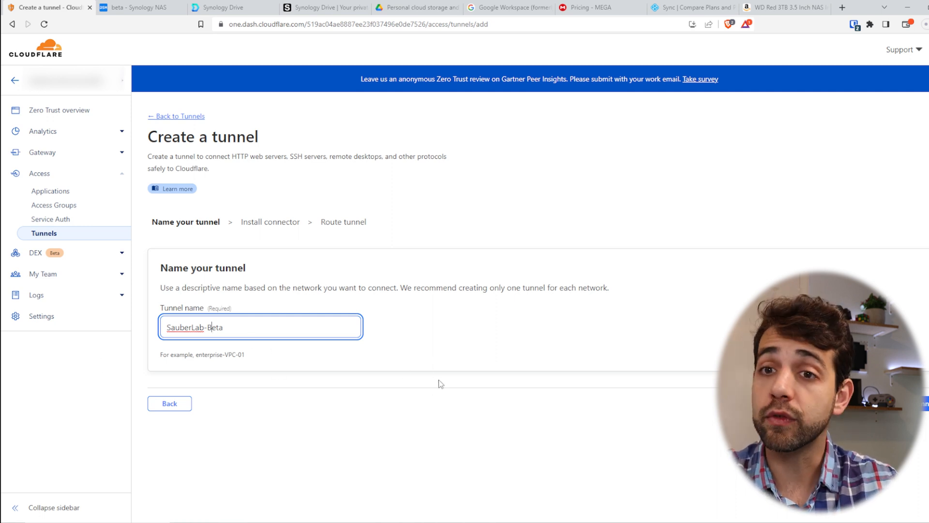
Save the Cloudflare tunnel named SauberLab-Beta, choose Docker as its connector environment and copy the run command
{"action": "left_click", "coordinate": [925, 403]}
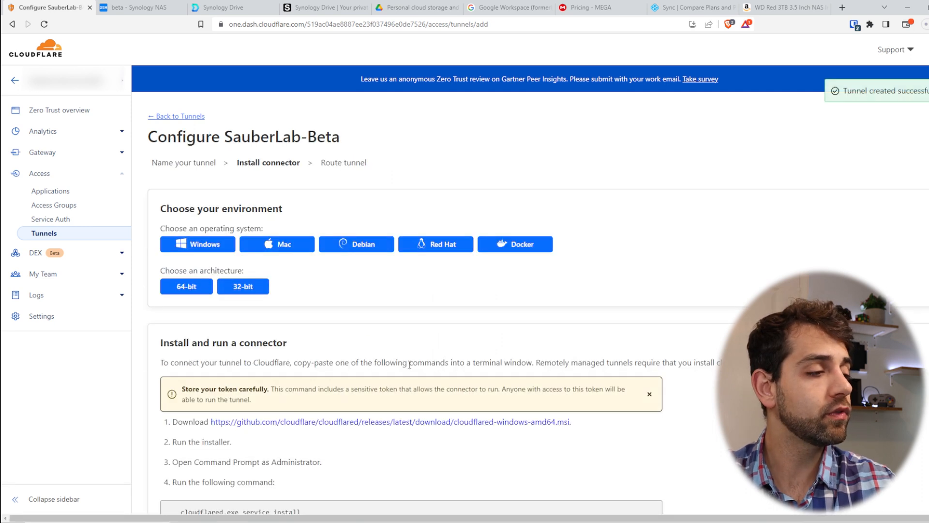
{"action": "scroll", "coordinate": [488, 367], "scroll_direction": "down", "scroll_amount": 4}
{"action": "scroll", "coordinate": [400, 302], "scroll_direction": "up", "scroll_amount": 2}
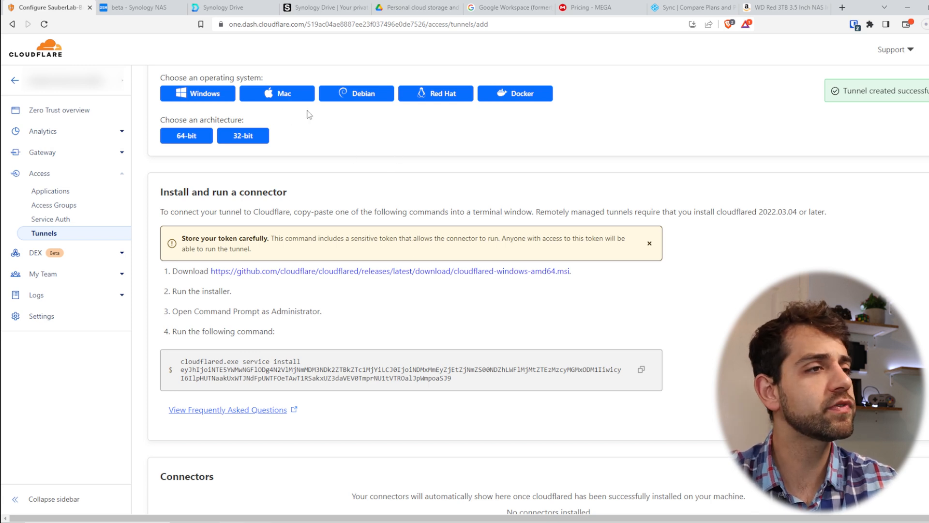
{"action": "left_click", "coordinate": [514, 97]}
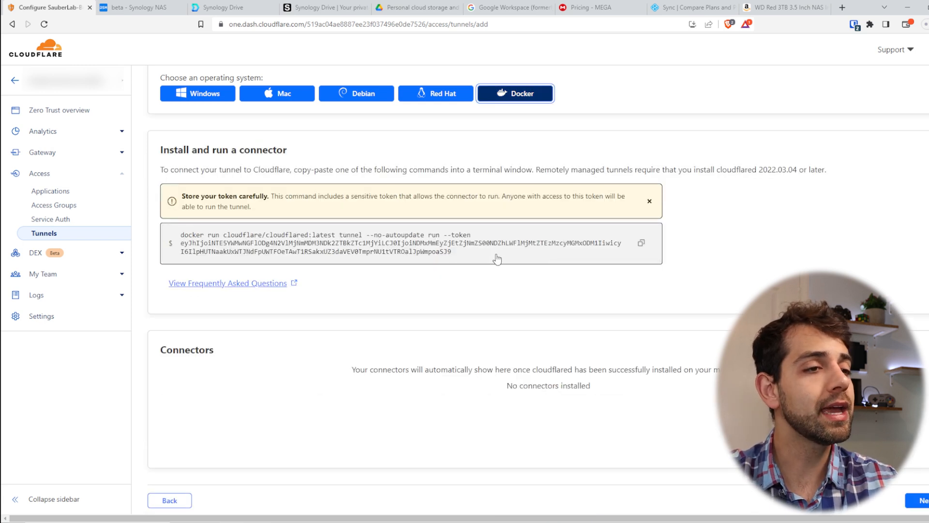
{"action": "left_click", "coordinate": [639, 247]}
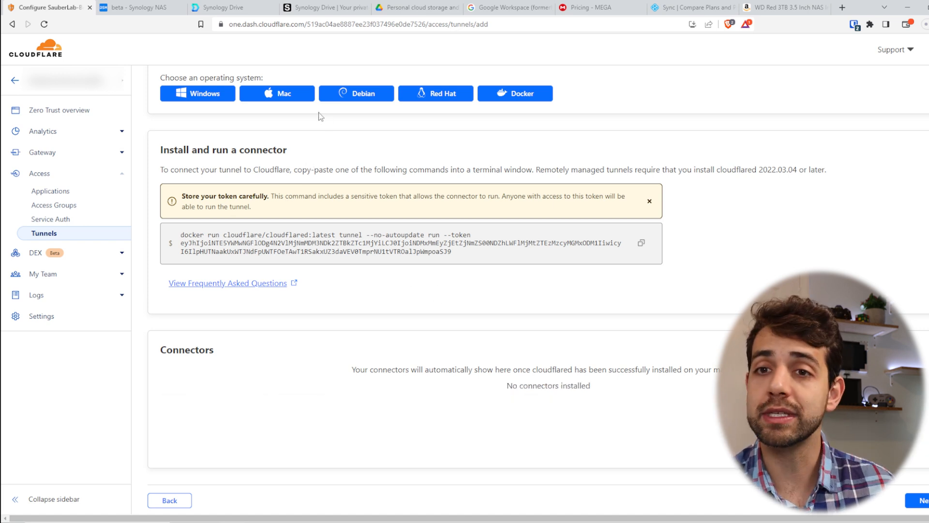
Switch to the Synology NAS desktop, open Docker and search its image registry for "cloudflare"
{"action": "left_click", "coordinate": [141, 7]}
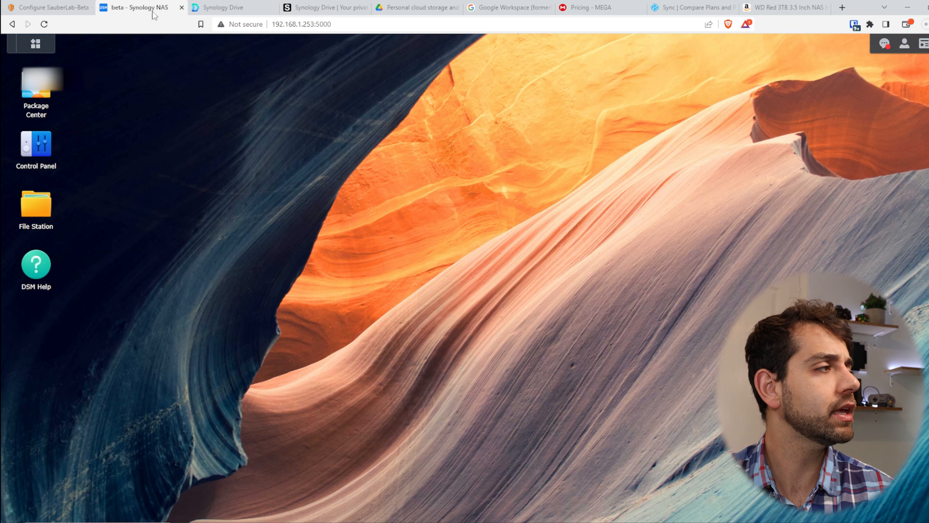
{"action": "left_click", "coordinate": [35, 43]}
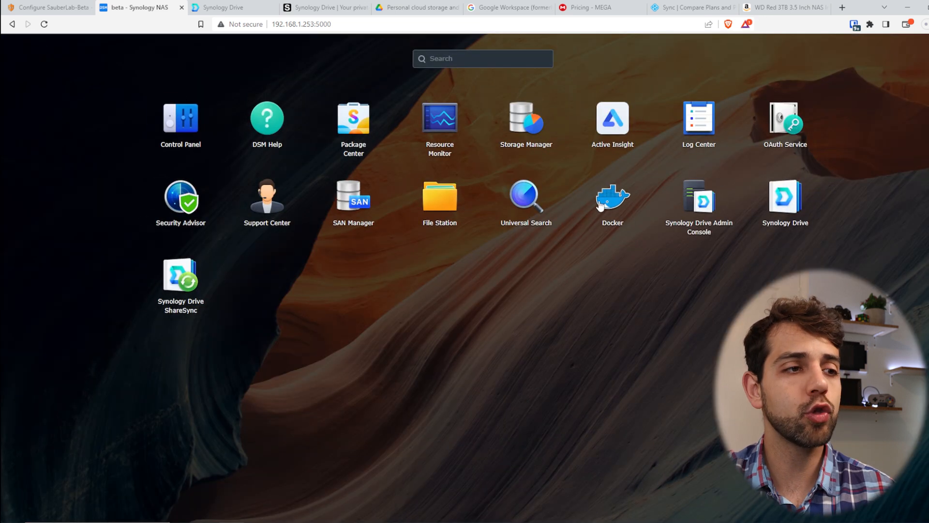
{"action": "left_click", "coordinate": [612, 196]}
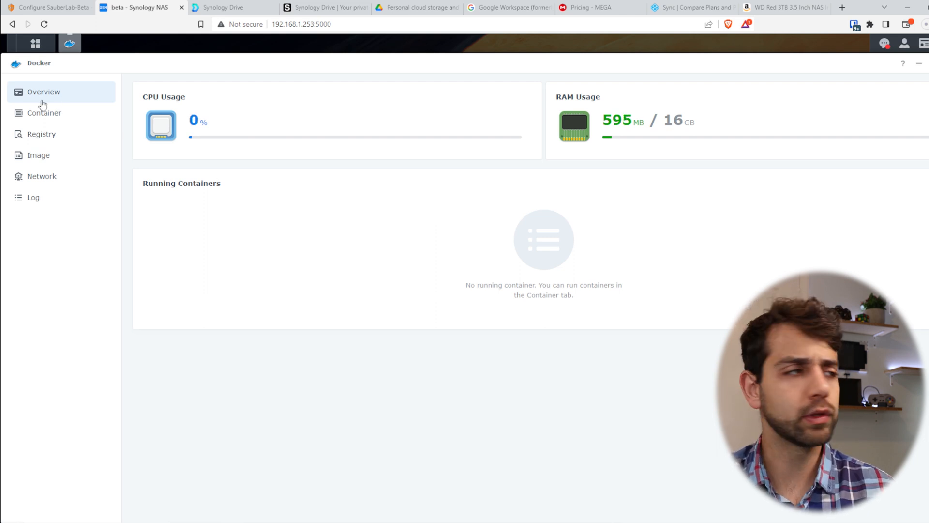
{"action": "left_click", "coordinate": [34, 134]}
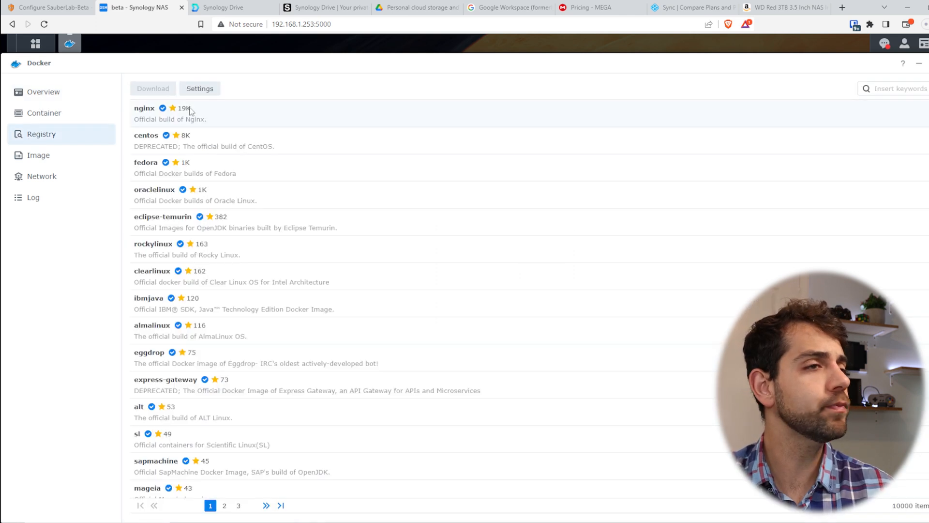
{"action": "left_click", "coordinate": [919, 88]}
{"action": "type", "text": "c"}
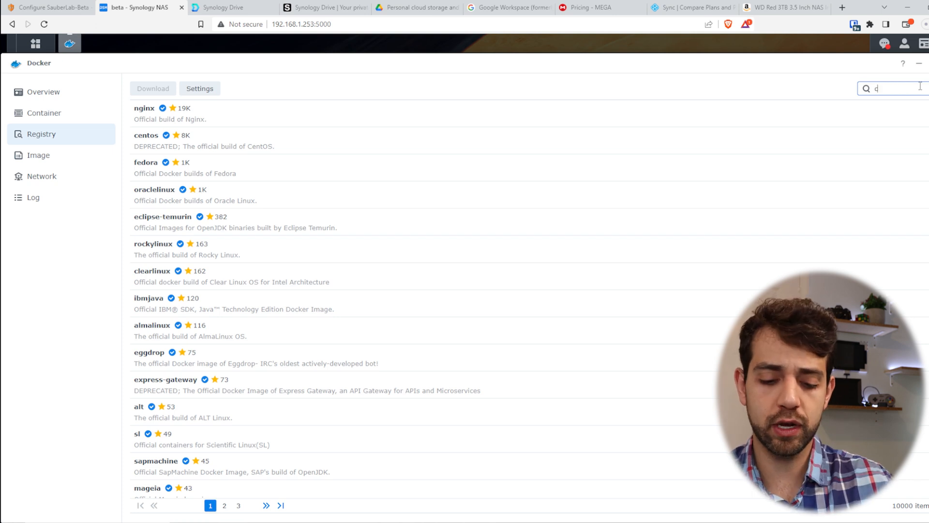
{"action": "type", "text": "loudflare"}
{"action": "key", "text": "Return"}
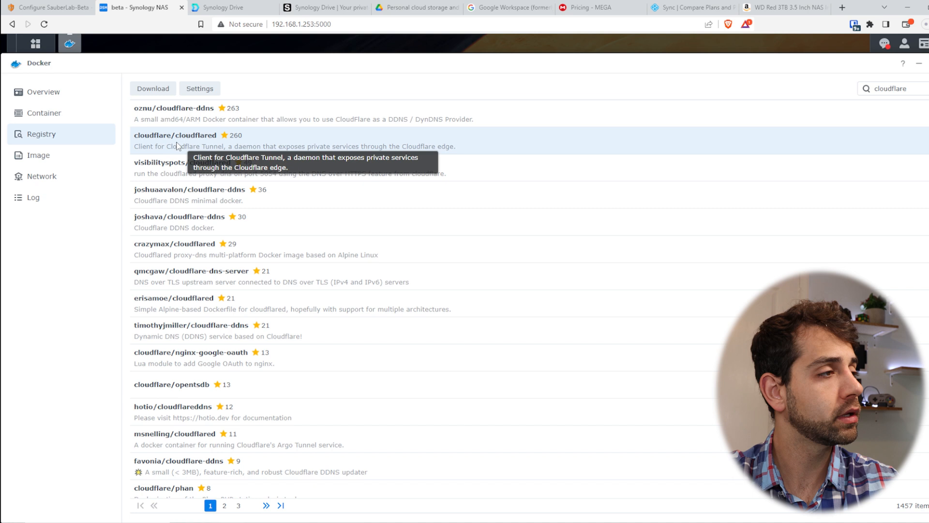
Download the cloudflare/cloudflared image with the latest tag and show the downloaded images
{"action": "left_click", "coordinate": [569, 153]}
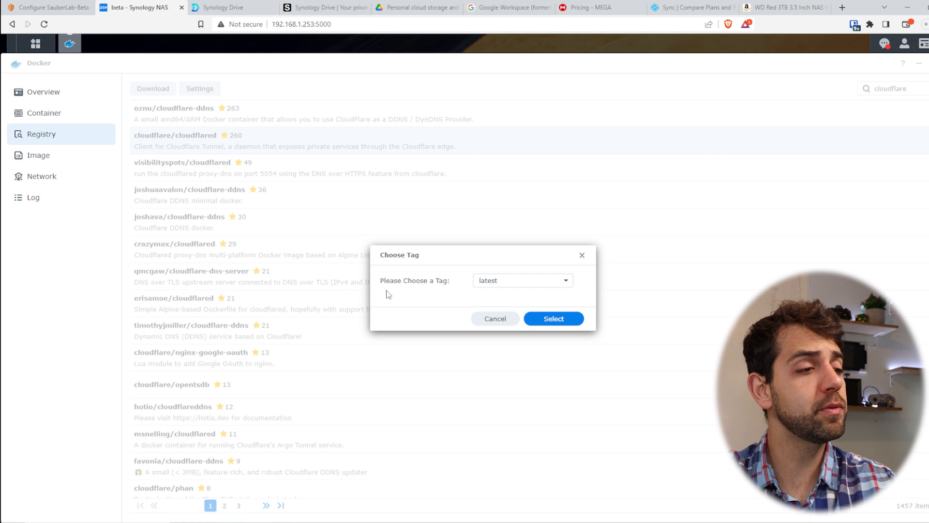
{"action": "left_click", "coordinate": [571, 285]}
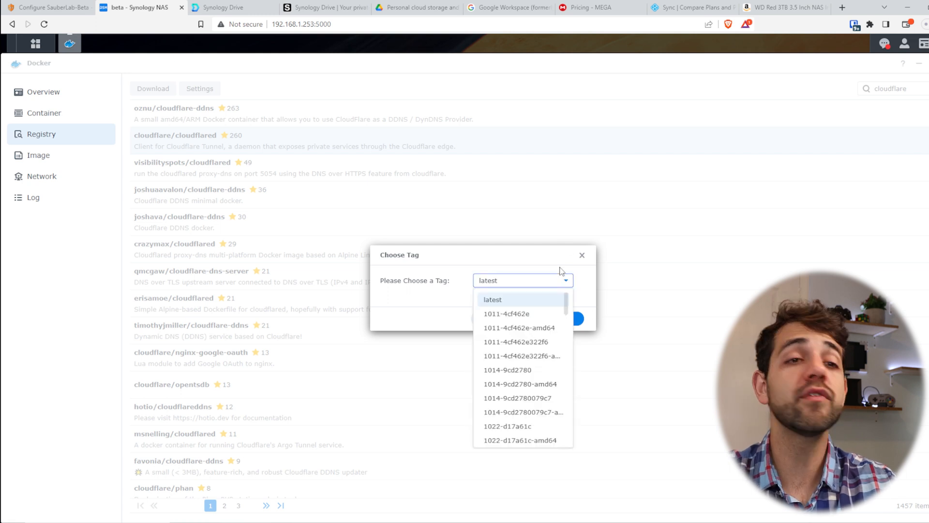
{"action": "left_click", "coordinate": [556, 261]}
{"action": "left_click", "coordinate": [555, 318]}
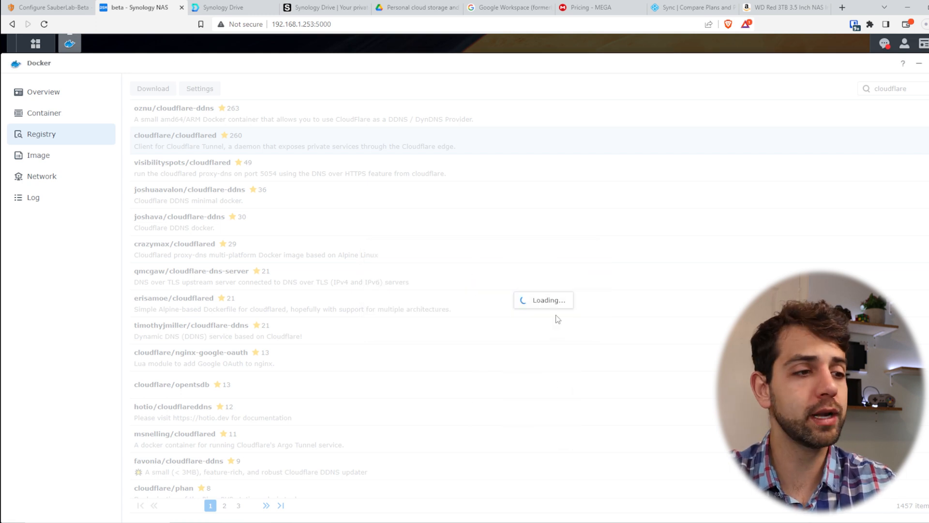
{"action": "left_click", "coordinate": [77, 157]}
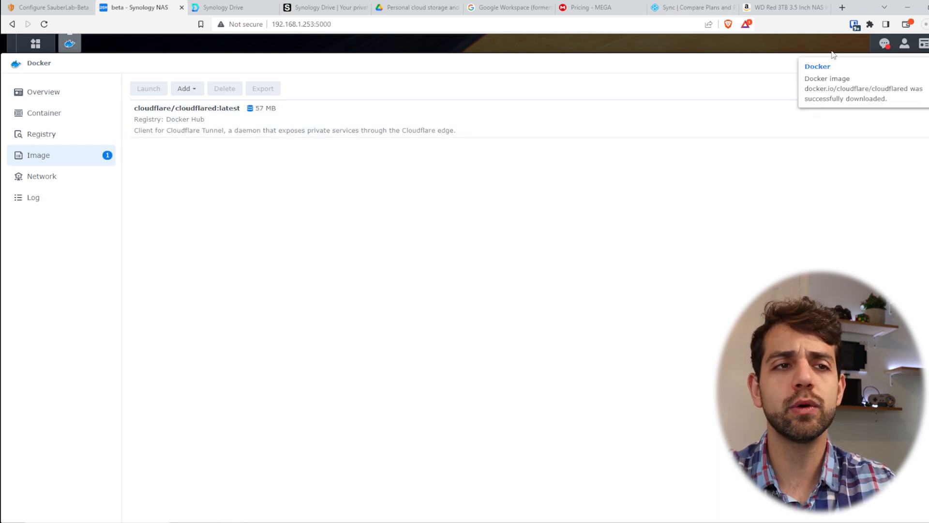
Create a container from the cloudflare/cloudflared image on the bridge network, keeping the suggested name and enabling auto-restart
{"action": "double_click", "coordinate": [250, 121]}
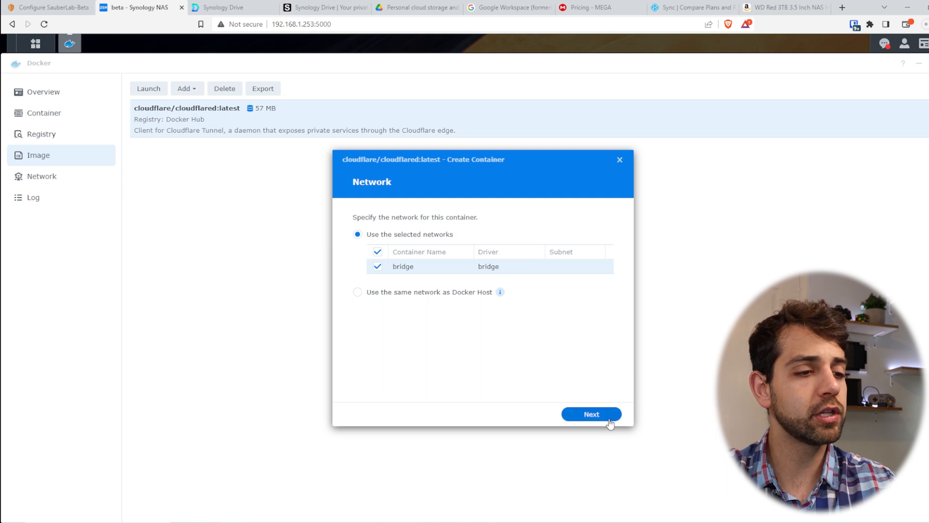
{"action": "left_click_drag", "start_coordinate": [459, 156], "coordinate": [425, 120]}
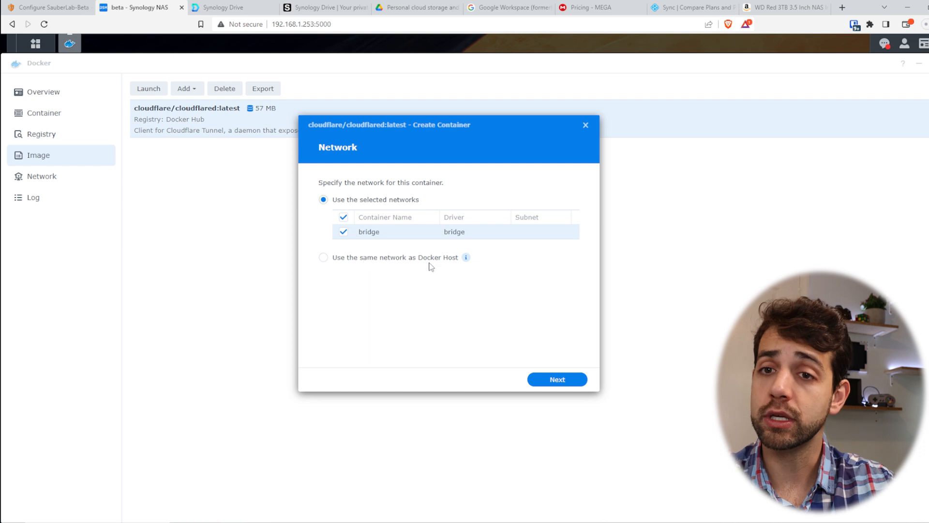
{"action": "left_click", "coordinate": [572, 385]}
{"action": "left_click", "coordinate": [504, 184]}
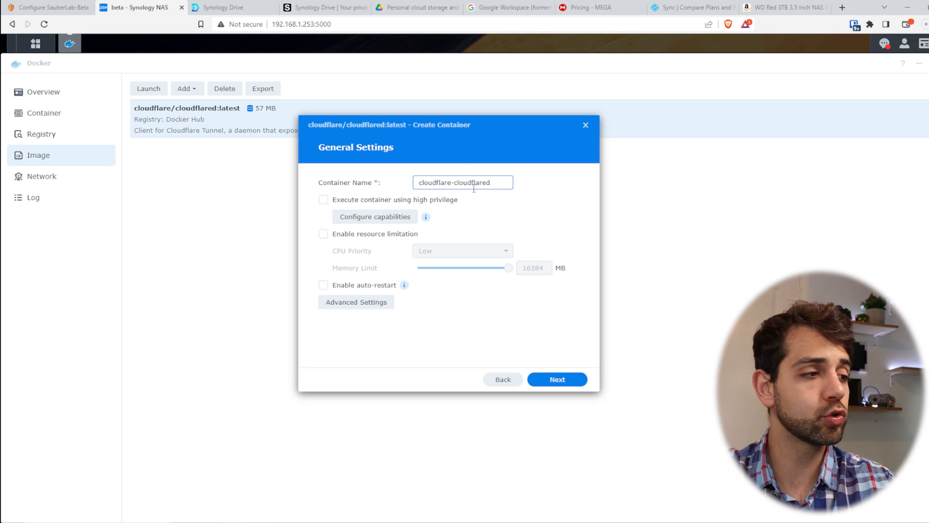
{"action": "left_click", "coordinate": [372, 288]}
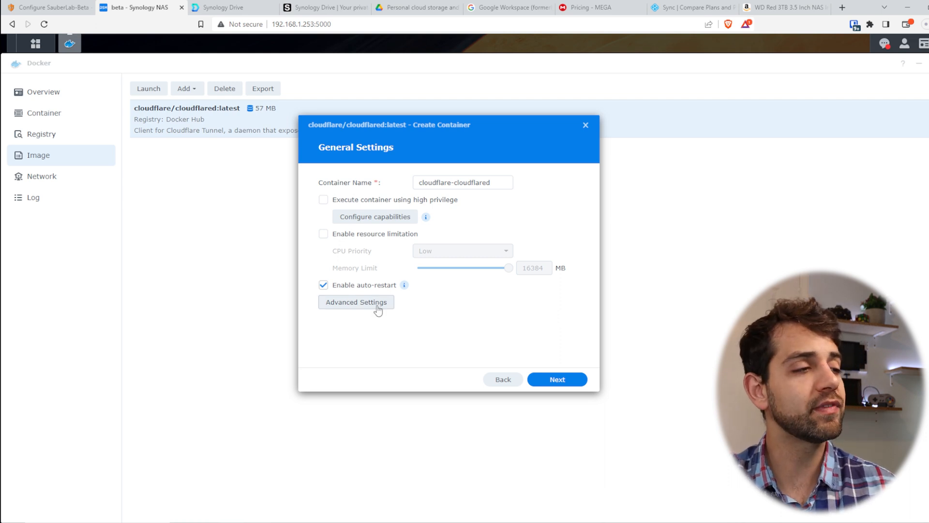
Open the execution command for editing in the container's advanced settings
{"action": "left_click", "coordinate": [378, 304]}
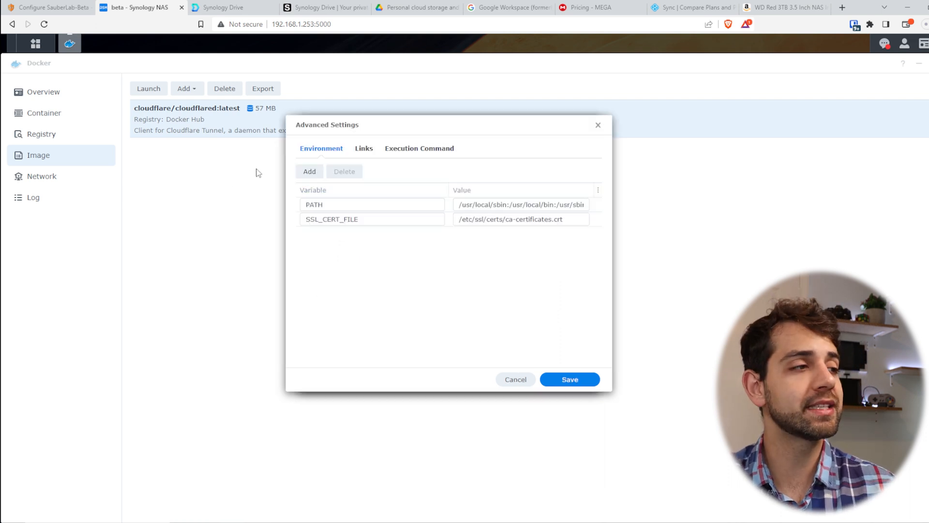
{"action": "left_click", "coordinate": [403, 153]}
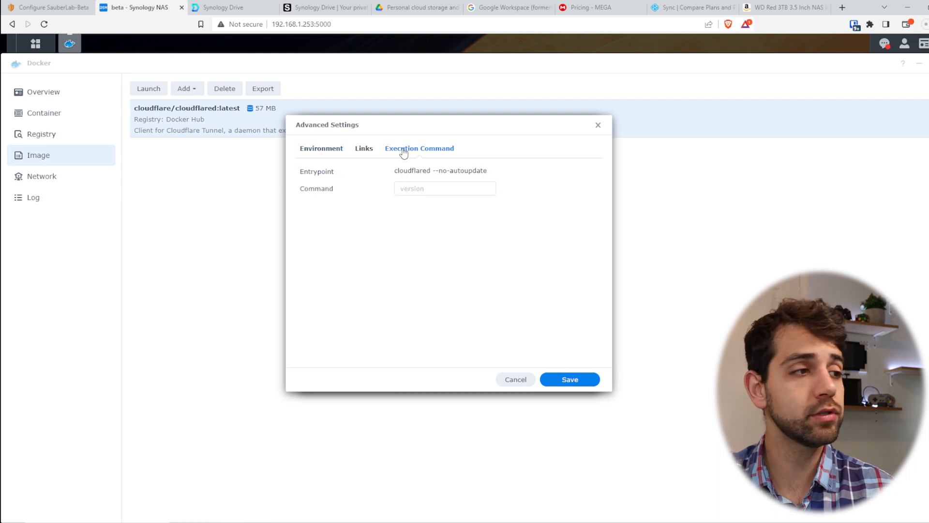
{"action": "left_click", "coordinate": [425, 188]}
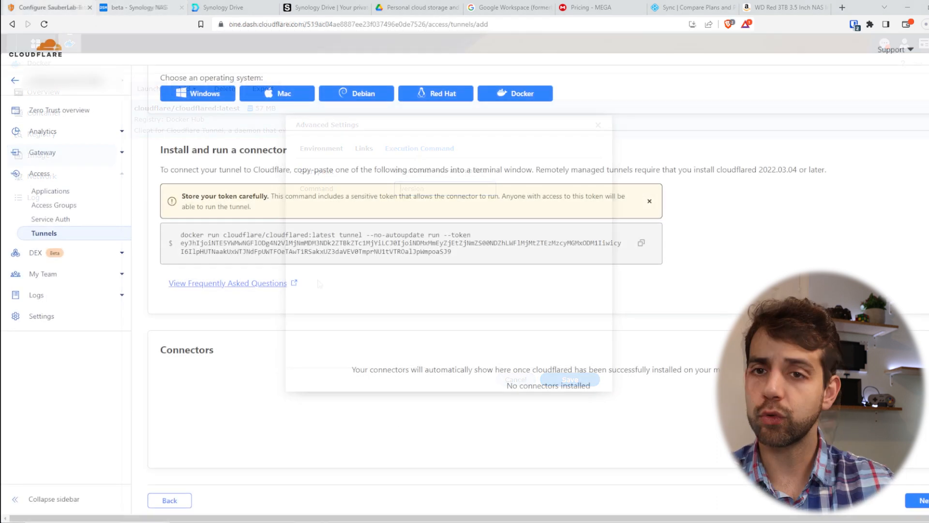
Copy the Docker run command with its token from the Cloudflare tunnel page and paste it into Notepad
{"action": "right_click", "coordinate": [181, 285]}
{"action": "left_click", "coordinate": [641, 242]}
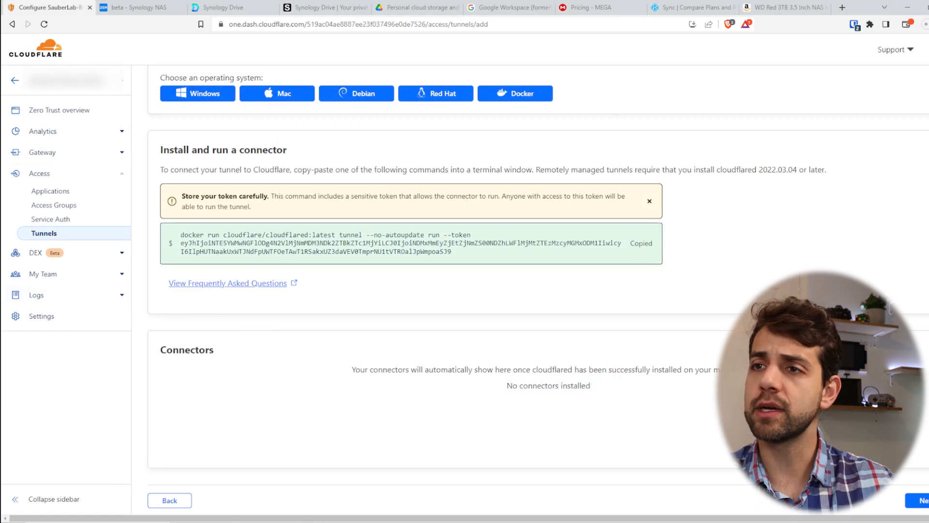
{"action": "left_click_drag", "start_coordinate": [437, 158], "coordinate": [328, 30]}
{"action": "key", "text": "ctrl+v"}
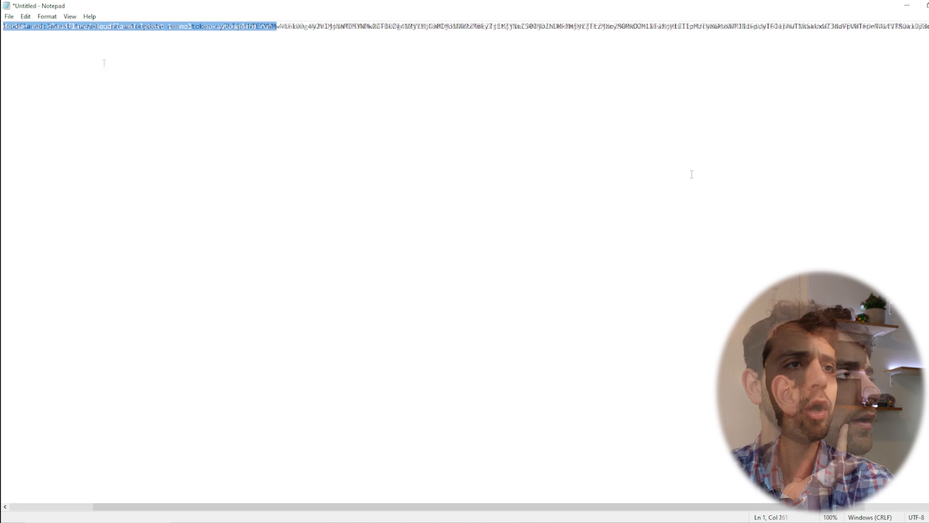
Strip the Docker run prefix, image name and --no-autoupdate from the pasted command, leaving "tunnel run --token" and the token
{"action": "left_click_drag", "start_coordinate": [271, 45], "coordinate": [275, 46]}
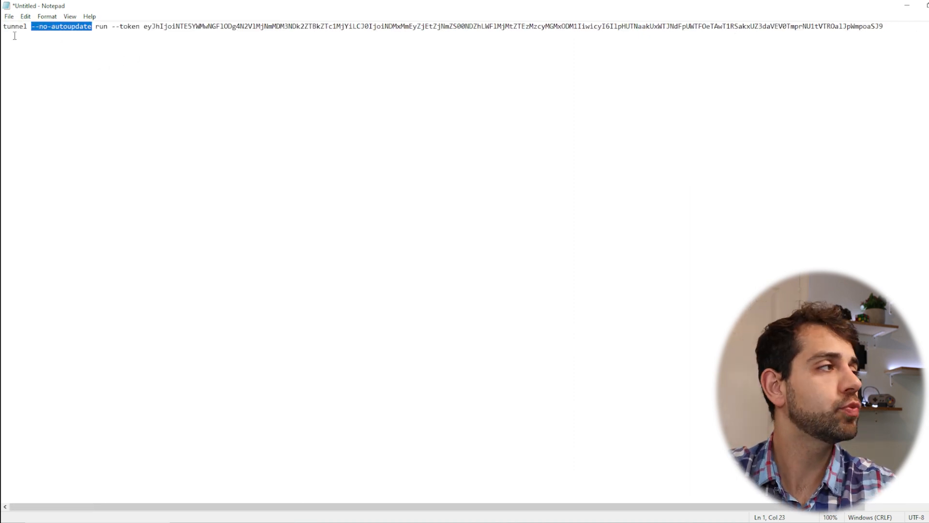
{"action": "left_click_drag", "start_coordinate": [31, 25], "coordinate": [92, 26]}
{"action": "left_click_drag", "start_coordinate": [158, 5], "coordinate": [361, 188]}
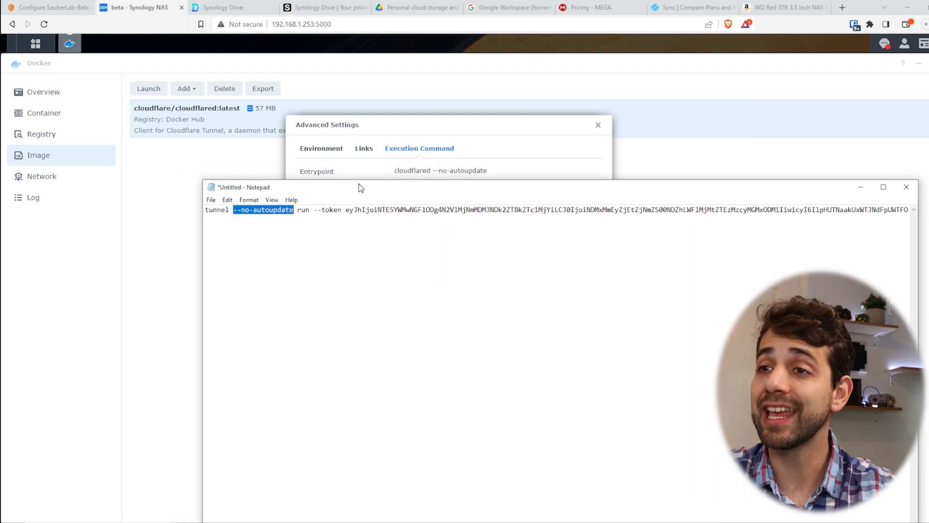
{"action": "left_click", "coordinate": [349, 209]}
{"action": "left_click_drag", "start_coordinate": [233, 209], "coordinate": [297, 213]}
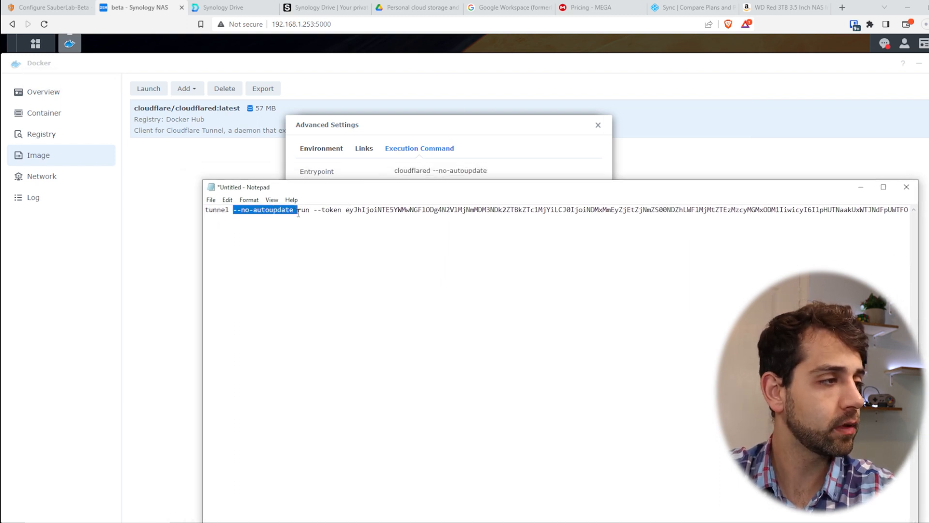
{"action": "key", "text": "Delete"}
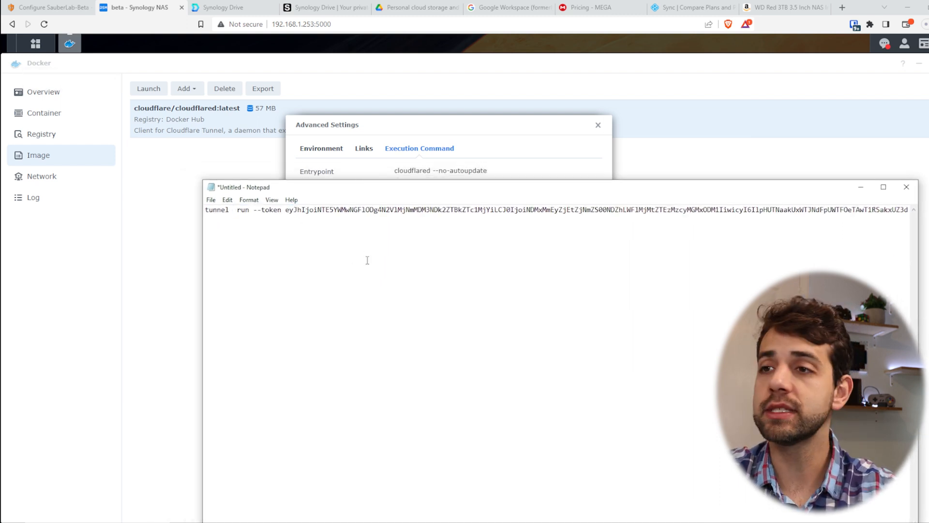
{"action": "key", "text": "Delete"}
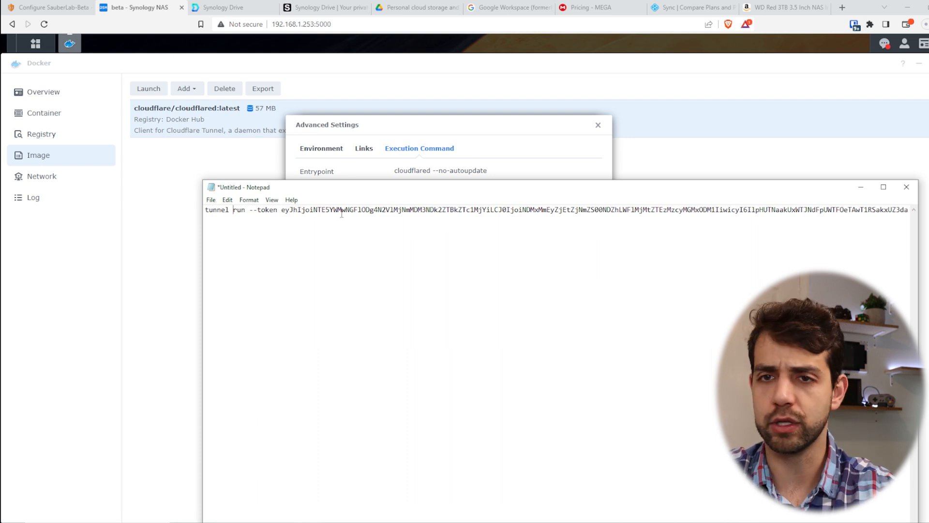
Copy the trimmed tunnel command with its token into the container's execution command and save the advanced settings
{"action": "key", "text": "ctrl+a"}
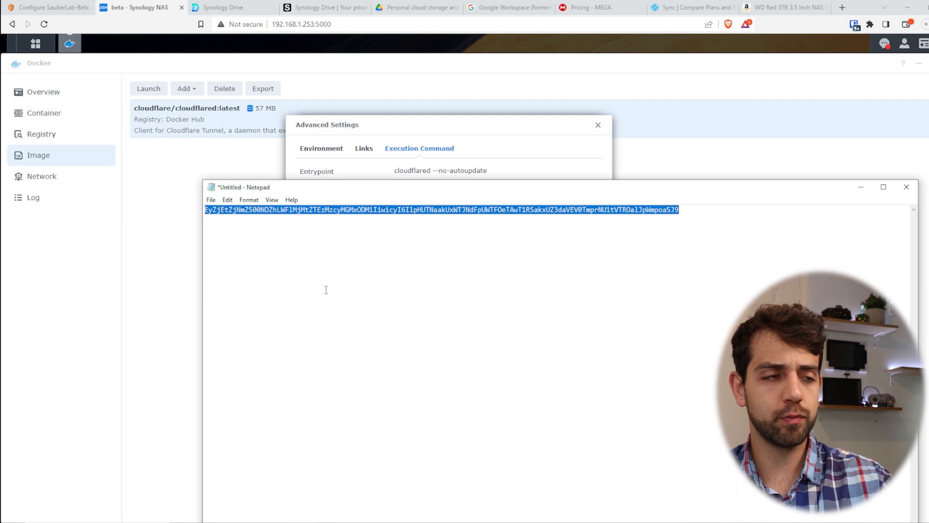
{"action": "left_click", "coordinate": [516, 114]}
{"action": "left_click", "coordinate": [459, 189]}
{"action": "key", "text": "ctrl+v"}
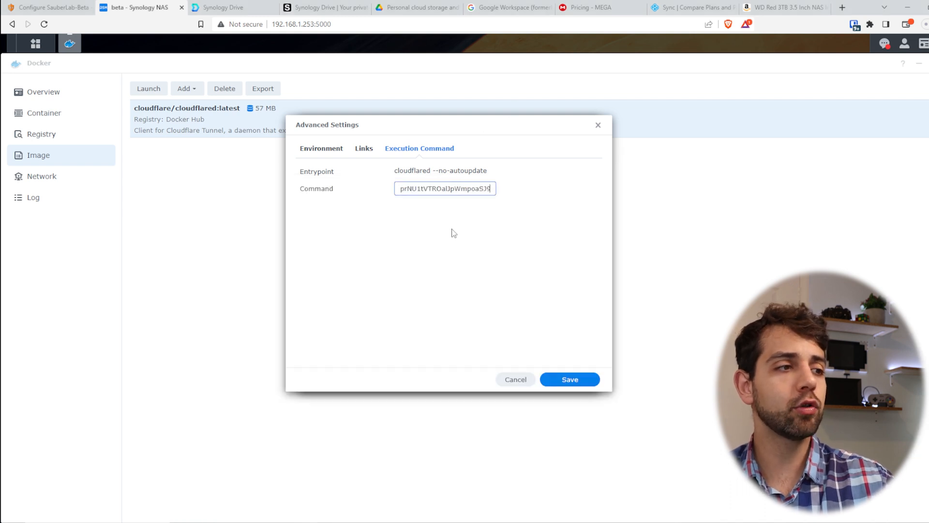
{"action": "left_click", "coordinate": [590, 385]}
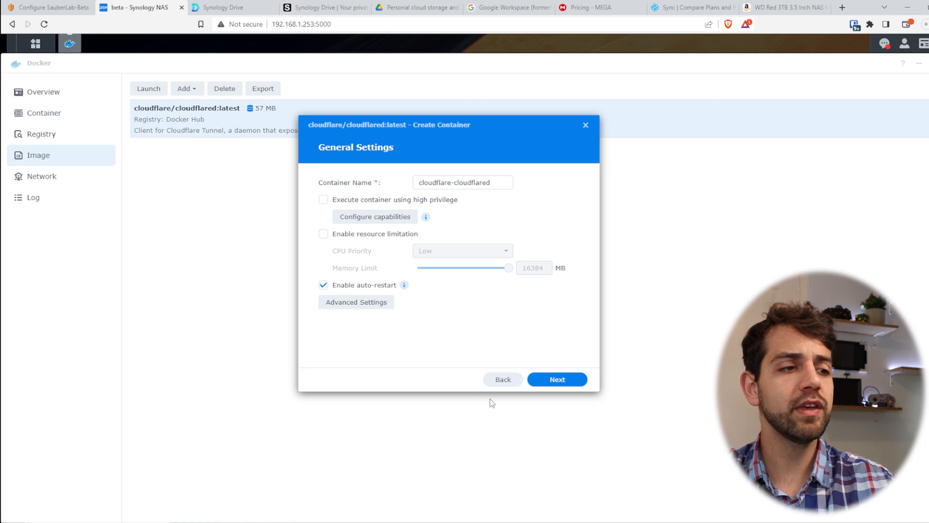
Finish creating the container without adding ports or volumes, reviewing the summary and leaving it set to run on completion
{"action": "left_click", "coordinate": [557, 380]}
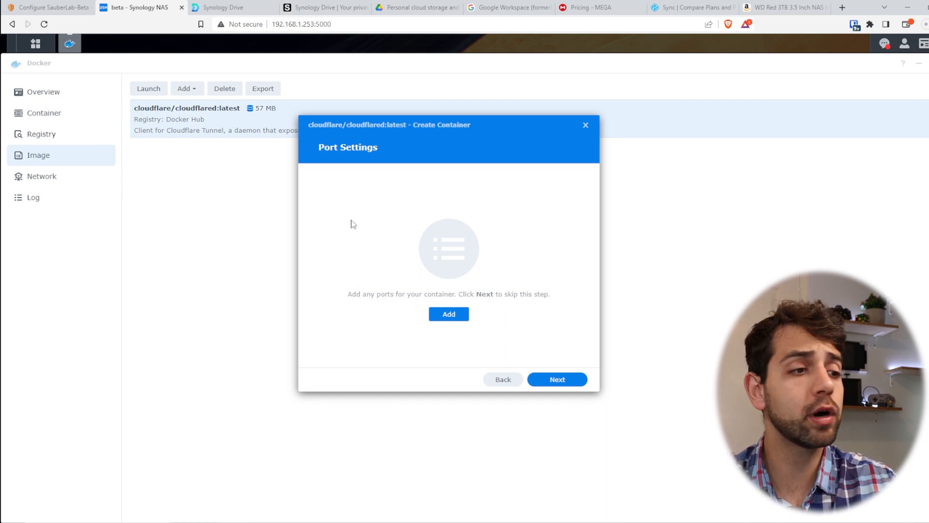
{"action": "left_click", "coordinate": [577, 382]}
{"action": "left_click", "coordinate": [556, 380]}
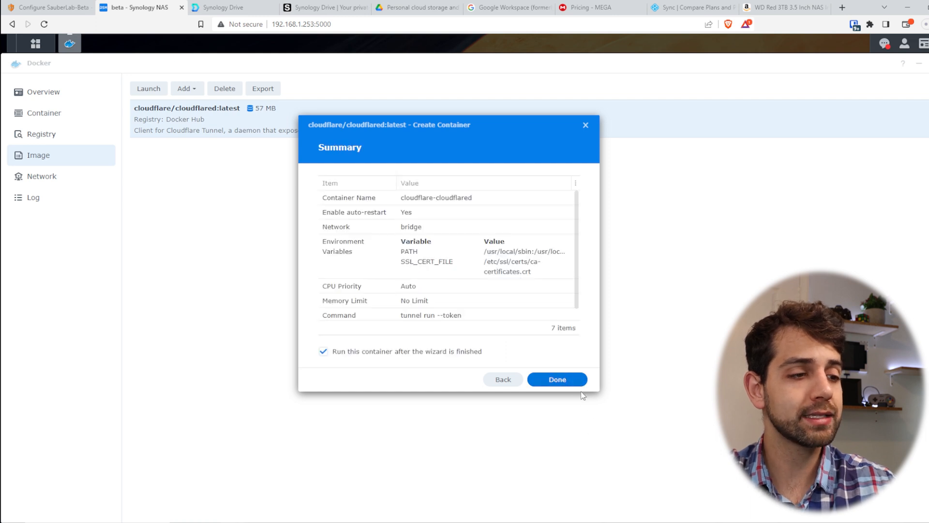
{"action": "scroll", "coordinate": [485, 279], "scroll_direction": "down", "scroll_amount": 1}
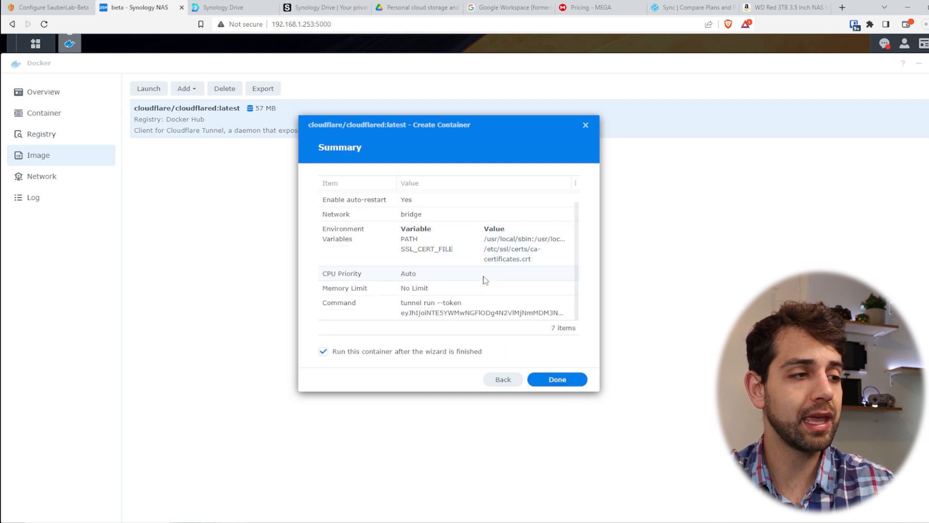
{"action": "left_click", "coordinate": [558, 379]}
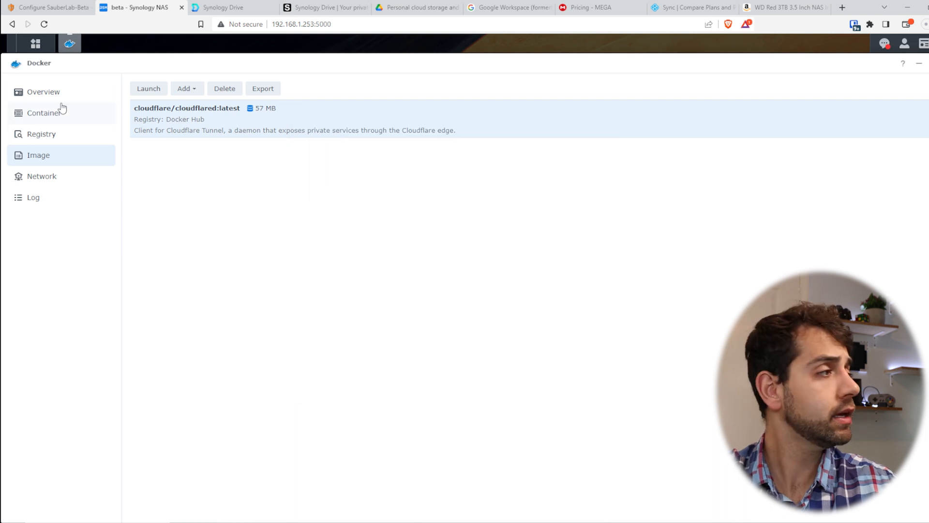
Check the new container's status in Docker and the tunnel's connector entry on the Cloudflare page
{"action": "left_click", "coordinate": [58, 117]}
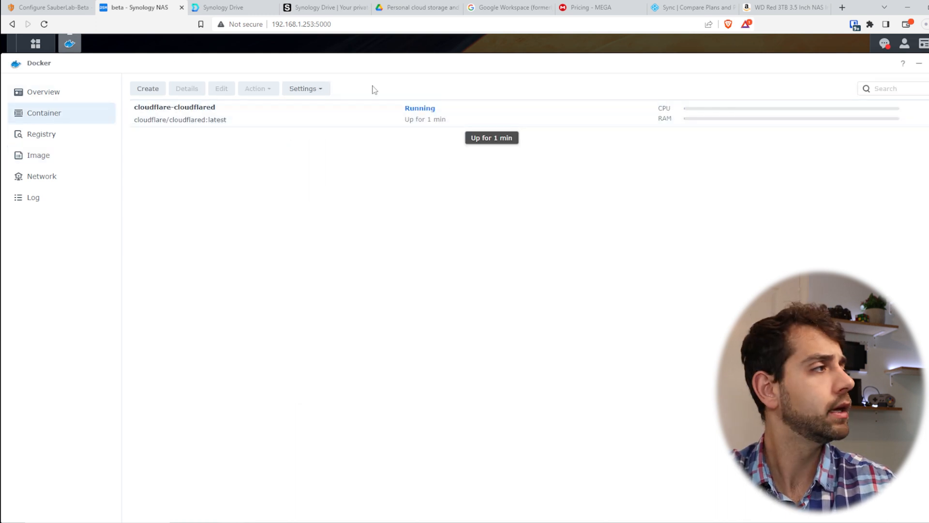
{"action": "left_click", "coordinate": [56, 7]}
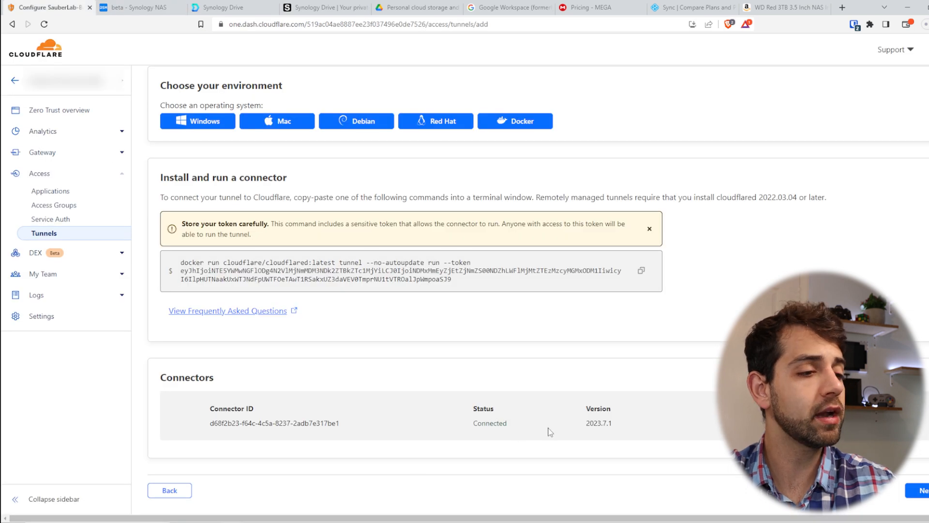
{"action": "left_click_drag", "start_coordinate": [211, 425], "coordinate": [357, 425]}
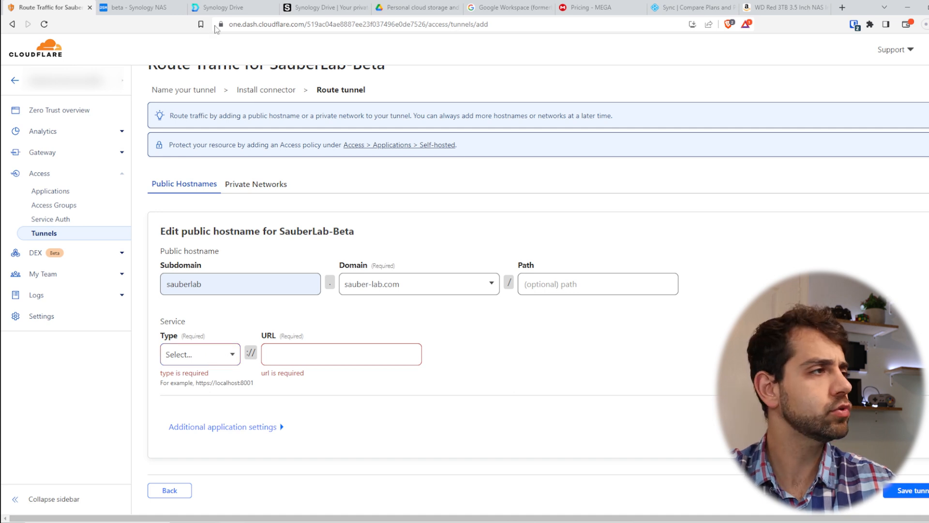
Set the tunnel's public hostname service type to HTTP and its URL to the NAS address 192.168.1.253, copied from the Synology Drive page address
{"action": "left_click", "coordinate": [223, 7]}
{"action": "left_click", "coordinate": [311, 25]}
{"action": "left_click", "coordinate": [314, 25]}
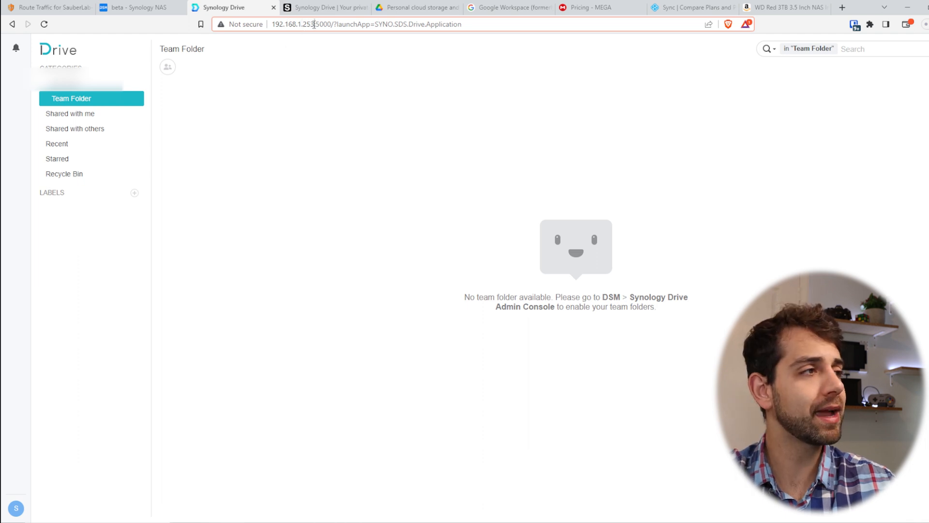
{"action": "left_click_drag", "start_coordinate": [314, 24], "coordinate": [272, 24]}
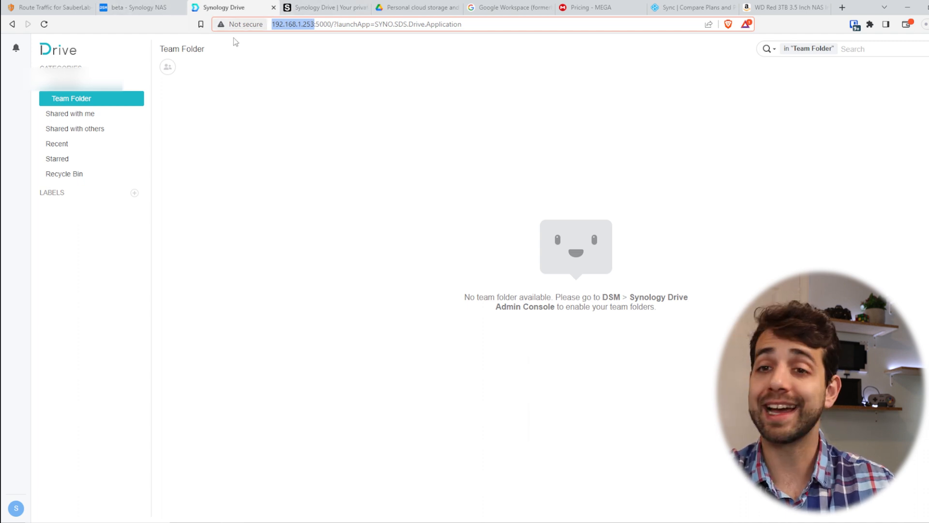
{"action": "left_click", "coordinate": [60, 8]}
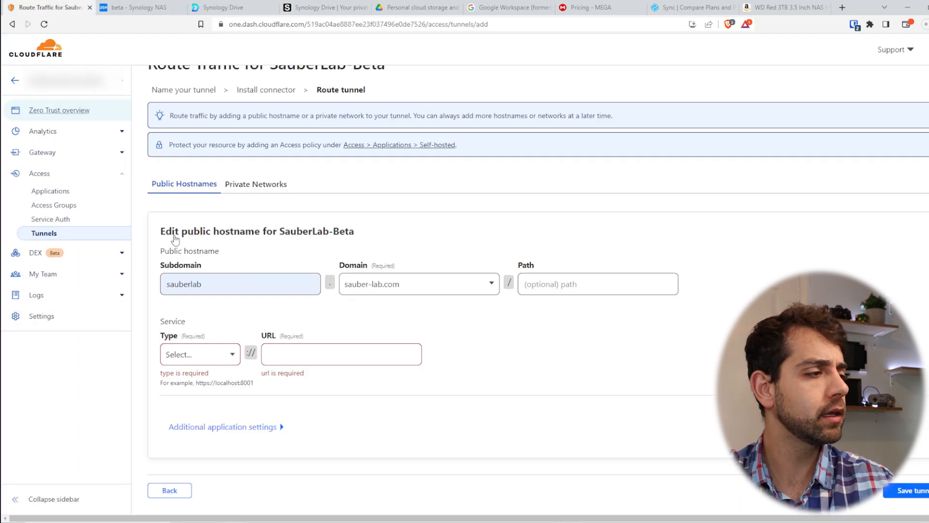
{"action": "left_click", "coordinate": [229, 360]}
{"action": "left_click", "coordinate": [192, 382]}
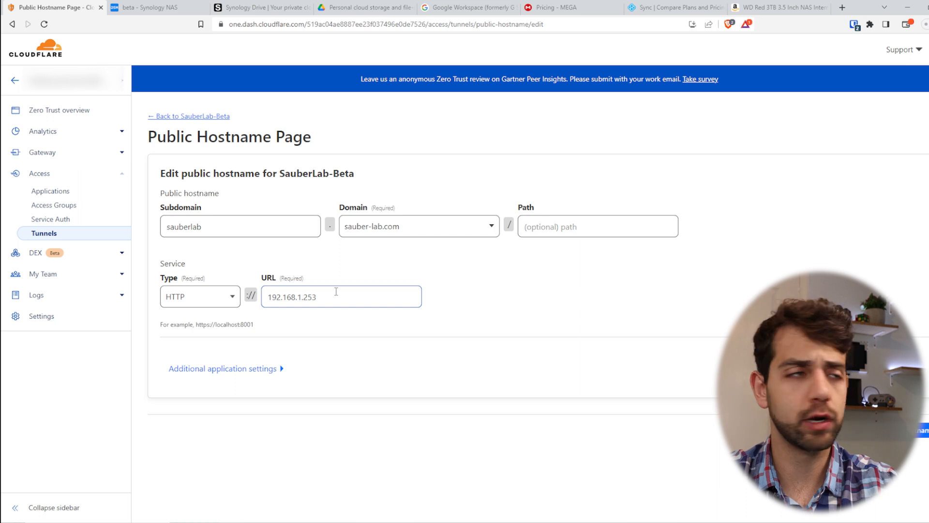
Open the application list of the Login Portal settings in the NAS Control Panel
{"action": "left_click", "coordinate": [176, 4]}
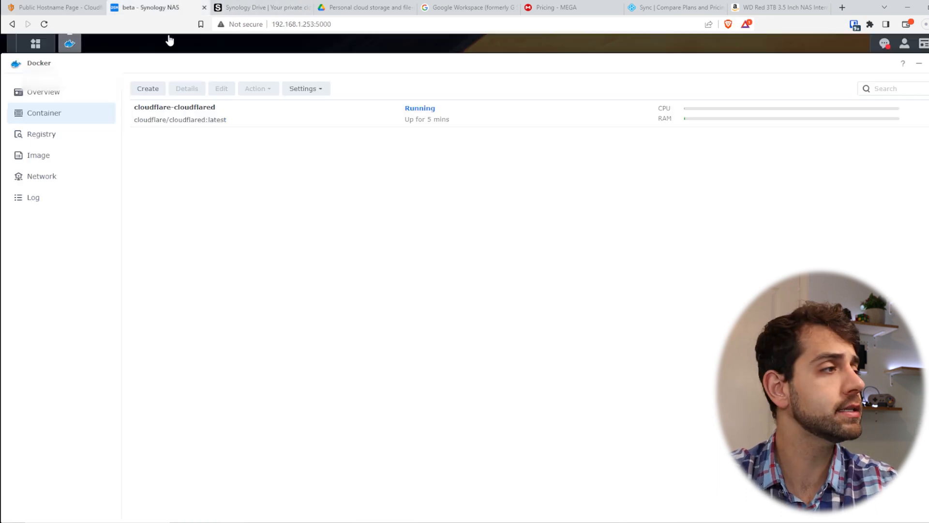
{"action": "left_click", "coordinate": [34, 42]}
{"action": "left_click", "coordinate": [193, 121]}
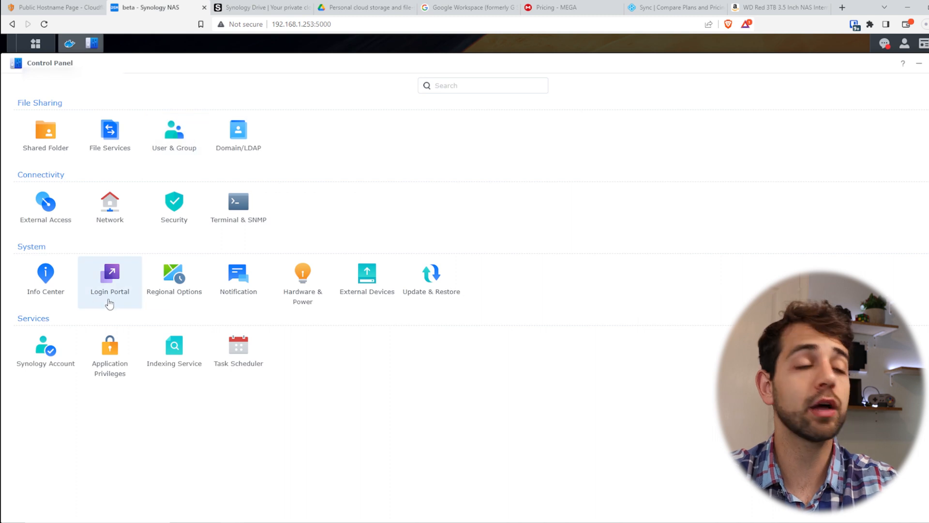
{"action": "left_click", "coordinate": [110, 304]}
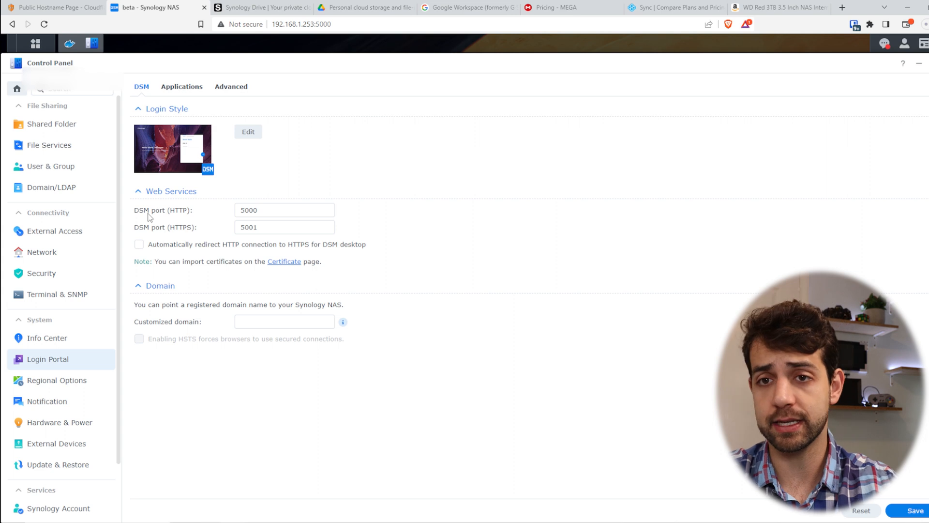
{"action": "left_click", "coordinate": [197, 92]}
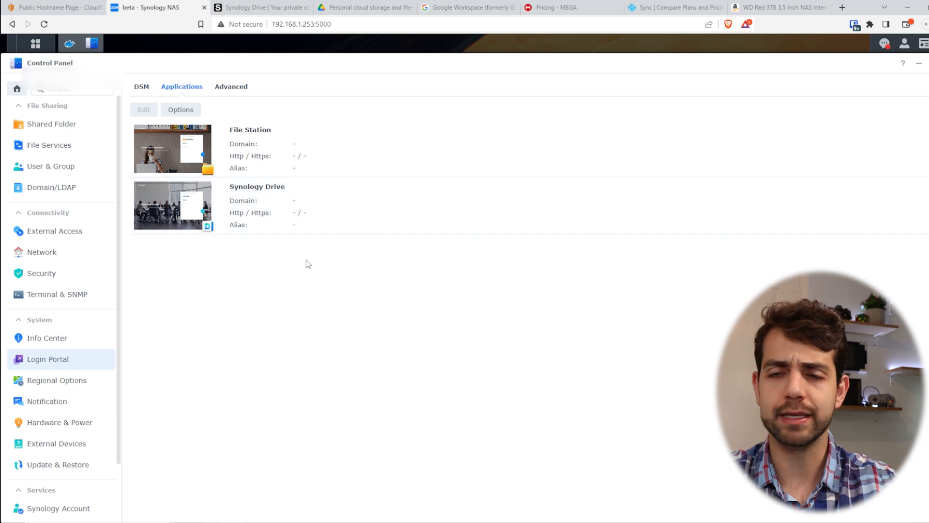
Set the customized HTTP port in Synology Drive's login settings to 10002
{"action": "double_click", "coordinate": [318, 203]}
{"action": "scroll", "coordinate": [469, 234], "scroll_direction": "down", "scroll_amount": 3}
{"action": "left_click", "coordinate": [452, 223]}
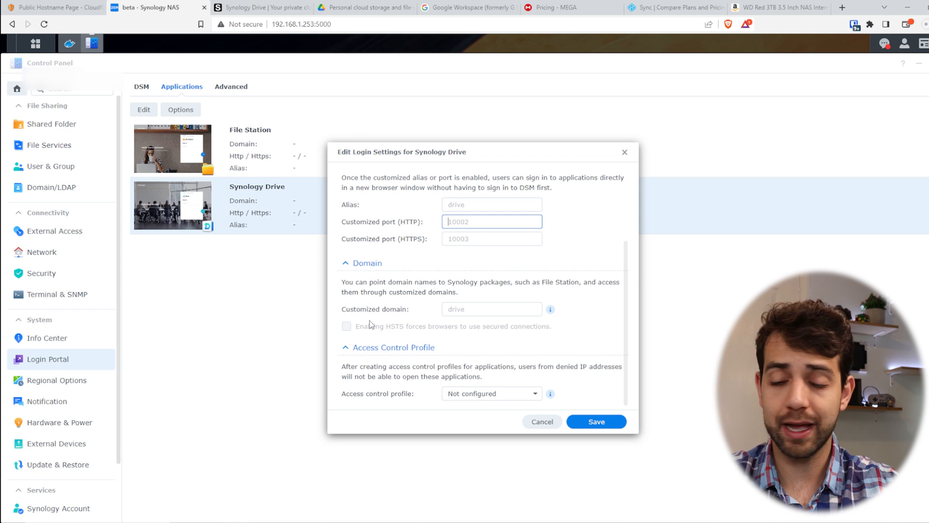
{"action": "type", "text": "10"}
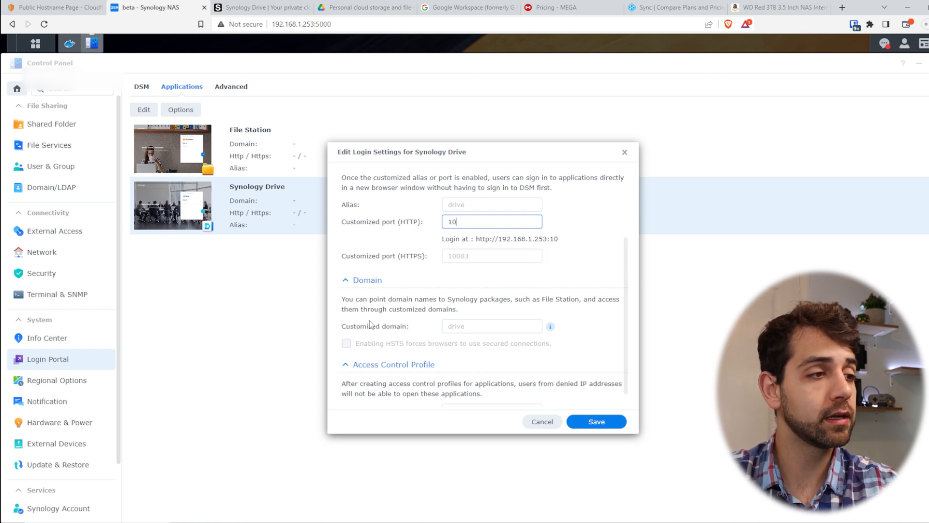
{"action": "type", "text": "002"}
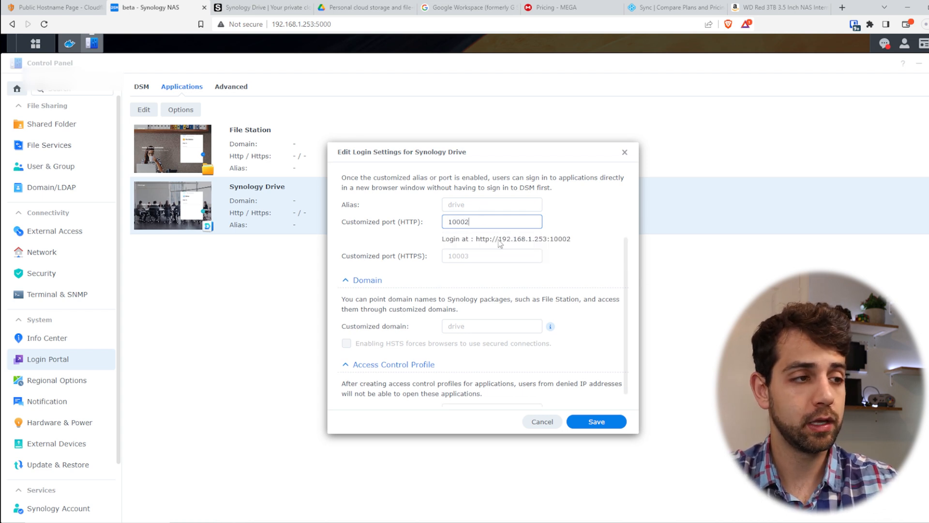
{"action": "left_click", "coordinate": [483, 239]}
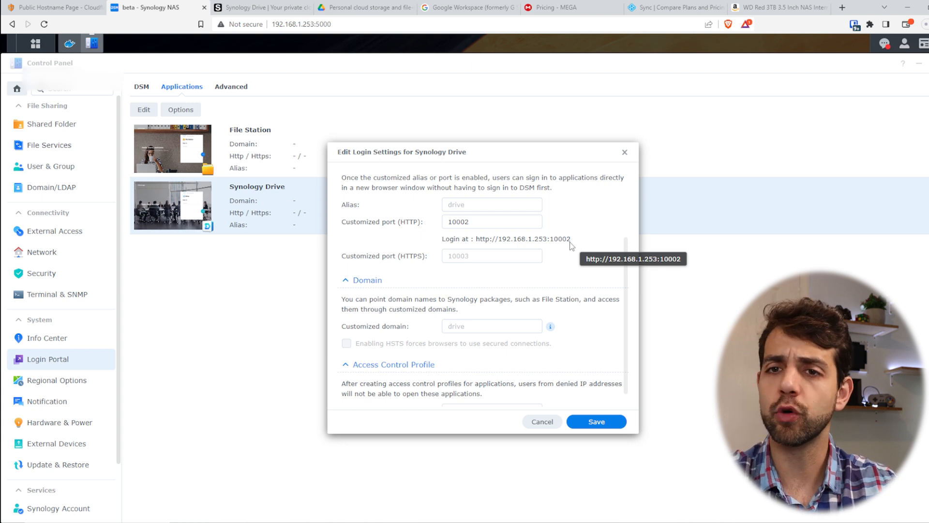
Copy port 10002 onto the end of the Cloudflare service URL, giving 192.168.1.253:10002, and save the public hostname
{"action": "double_click", "coordinate": [457, 221]}
{"action": "key", "text": "ctrl+c"}
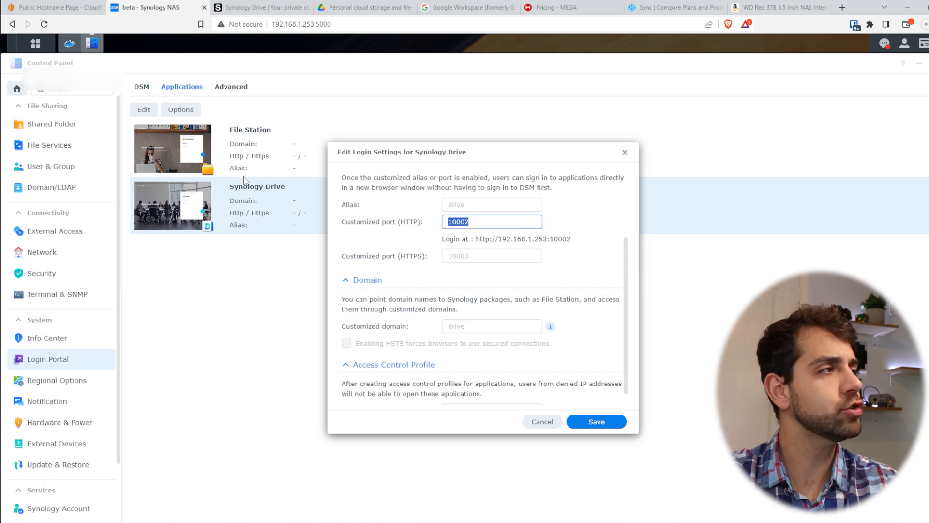
{"action": "left_click", "coordinate": [65, 6]}
{"action": "left_click", "coordinate": [365, 298]}
{"action": "type", "text": ":"}
{"action": "key", "text": "ctrl+v"}
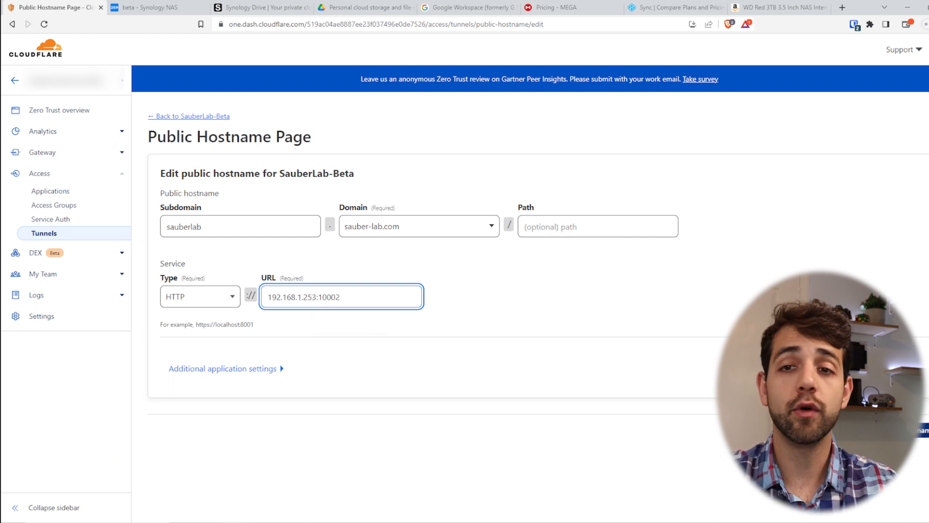
{"action": "left_click", "coordinate": [916, 430]}
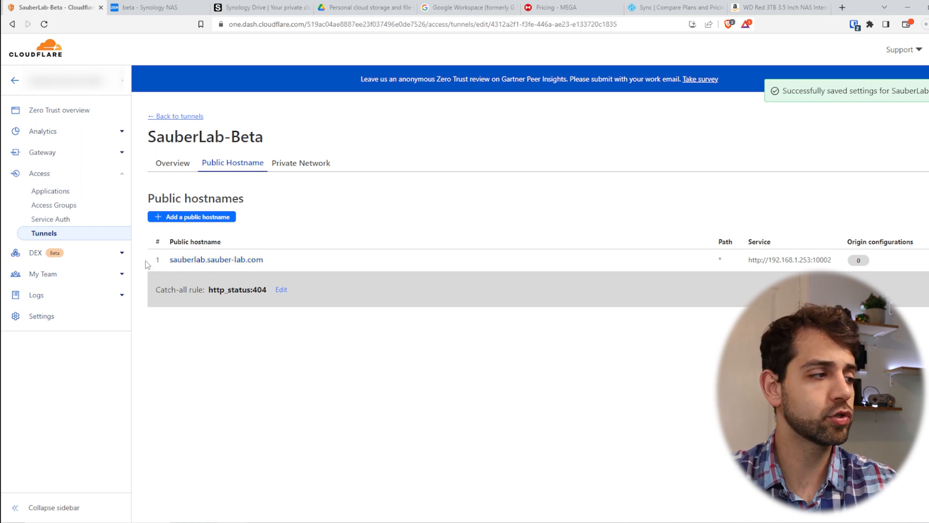
Set Synology Drive's customized domain on the NAS to sauberlab.sauber-lab.com and save its login settings
{"action": "left_click", "coordinate": [186, 7]}
{"action": "scroll", "coordinate": [532, 310], "scroll_direction": "down", "scroll_amount": 1}
{"action": "left_click", "coordinate": [500, 304]}
{"action": "type", "text": "sauberl;ab"}
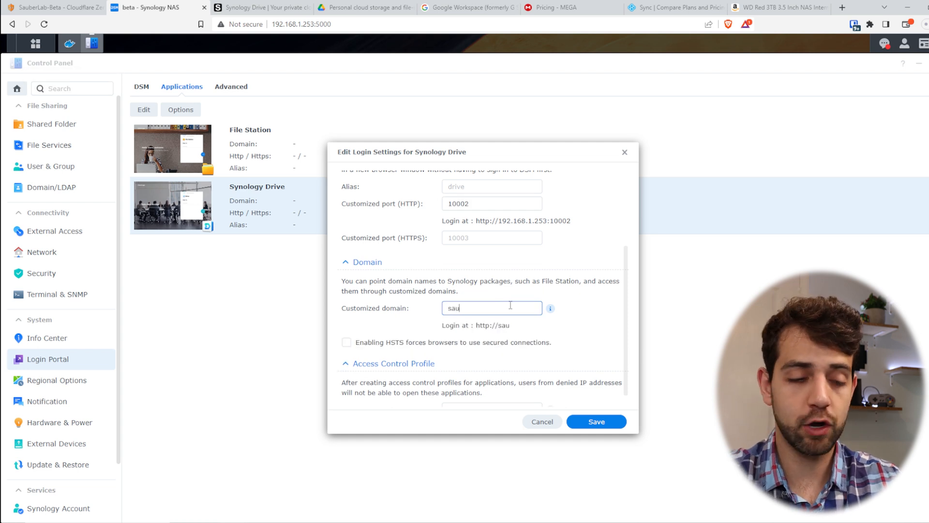
{"action": "key", "text": "BackSpace"}
{"action": "type", "text": "ab"}
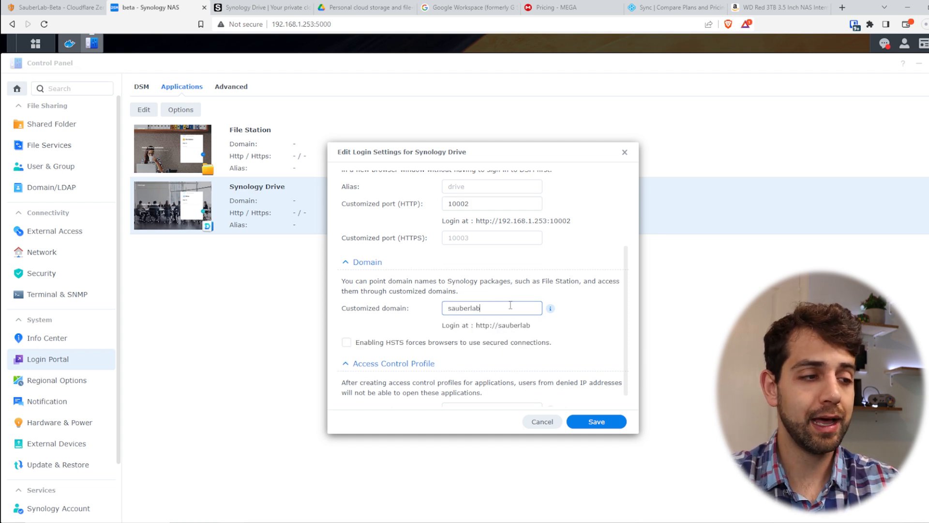
{"action": "type", "text": ".sau"}
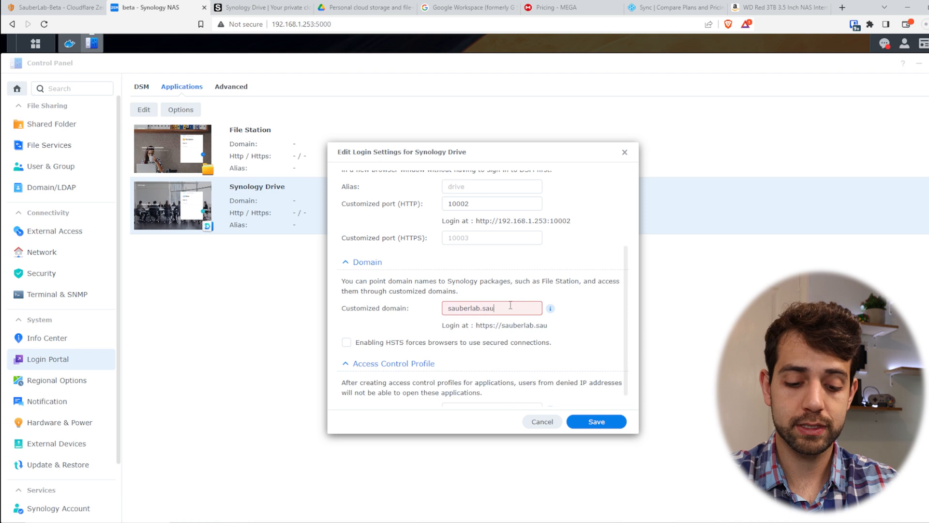
{"action": "type", "text": "ber-lab.com"}
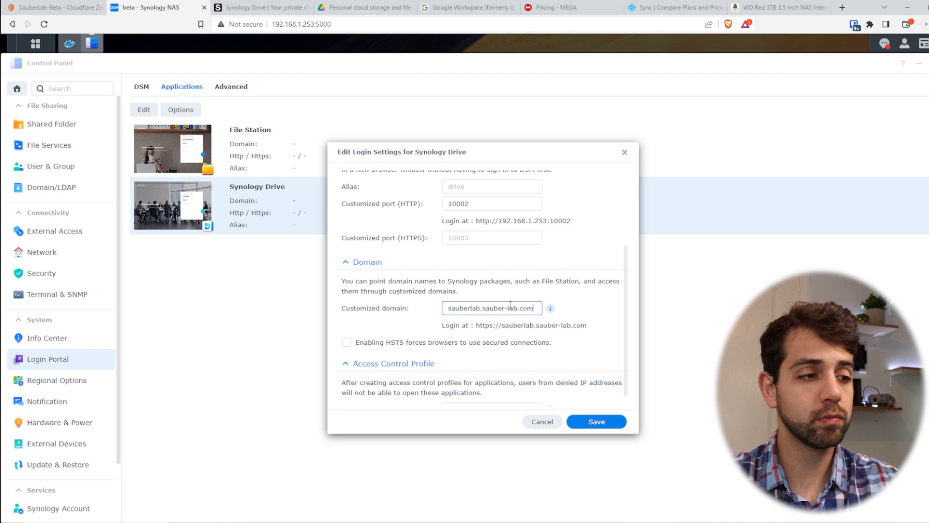
{"action": "left_click", "coordinate": [595, 422]}
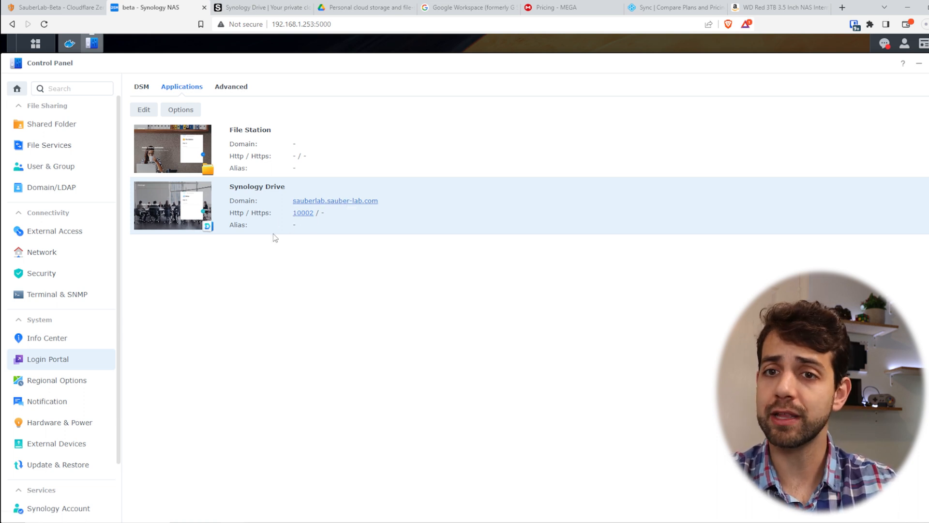
Open Synology Drive through its customized domain link and sign out of the current account
{"action": "left_click", "coordinate": [322, 201]}
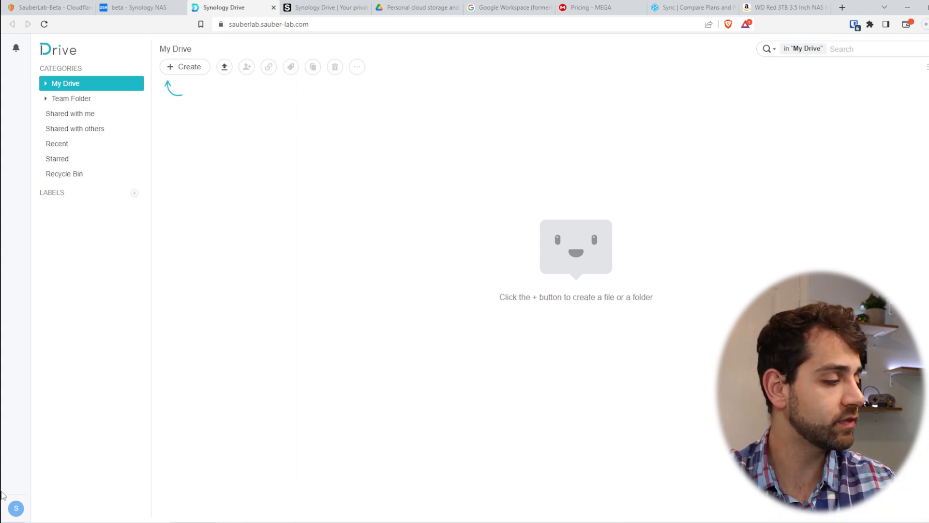
{"action": "left_click", "coordinate": [16, 508]}
{"action": "left_click", "coordinate": [51, 503]}
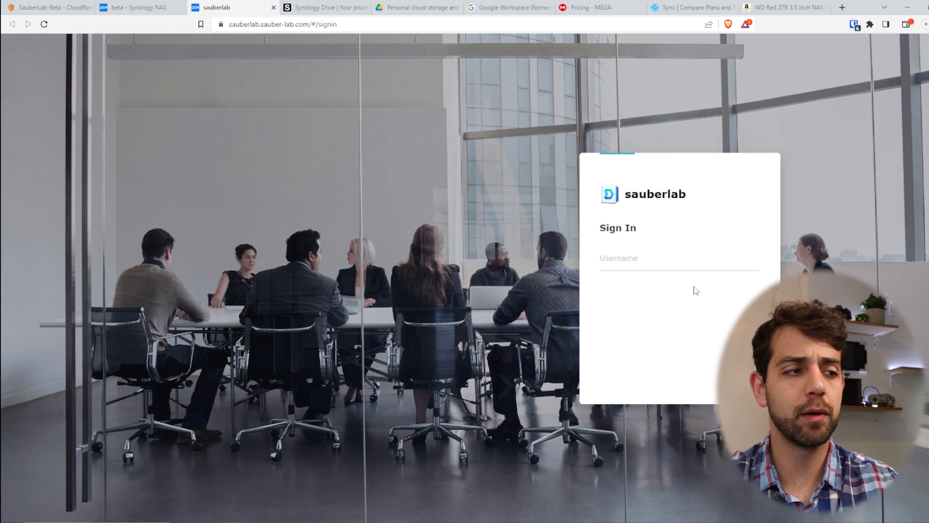
Load the bare address sauberlab.sauber-lab.com, removing the sign-in path from the URL
{"action": "left_click", "coordinate": [317, 26]}
{"action": "left_click", "coordinate": [308, 26]}
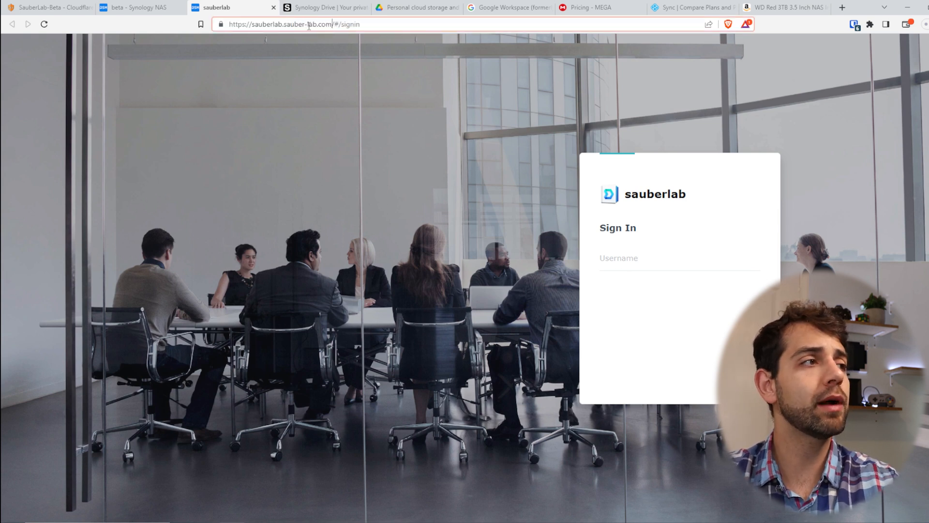
{"action": "left_click_drag", "start_coordinate": [332, 26], "coordinate": [527, 20]}
{"action": "key", "text": "BackSpace"}
{"action": "key", "text": "Return"}
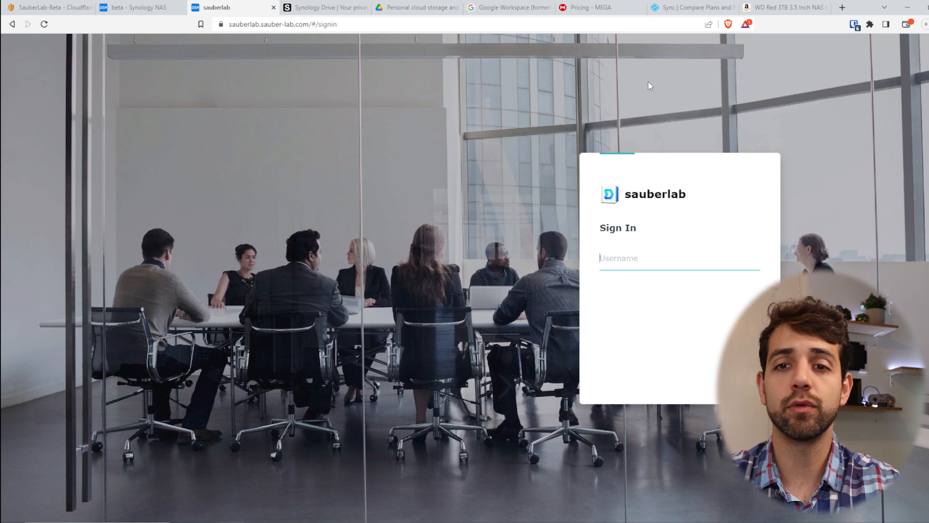
Sign in to Synology Drive with the account username and password, and dismiss the browser's offer to save the password
{"action": "type", "text": "sauberlab"}
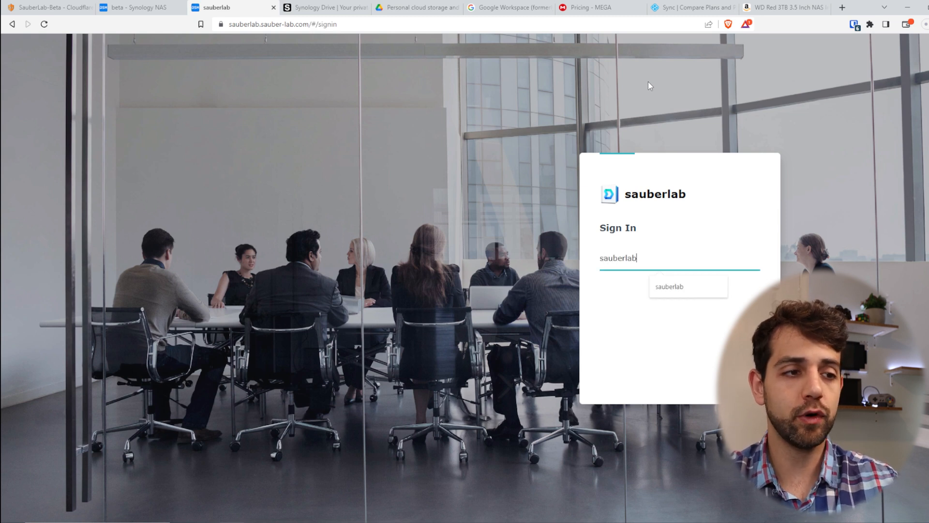
{"action": "key", "text": "Return"}
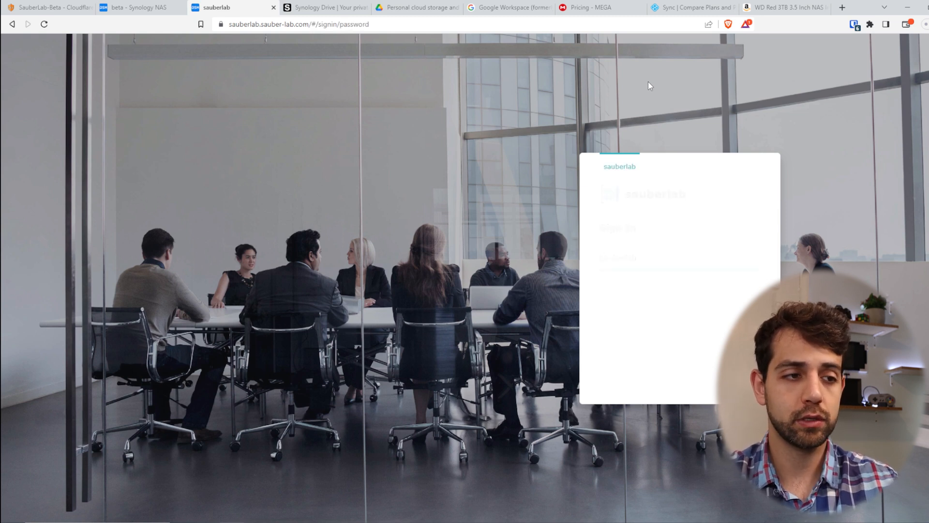
{"action": "type", "text": "•"}
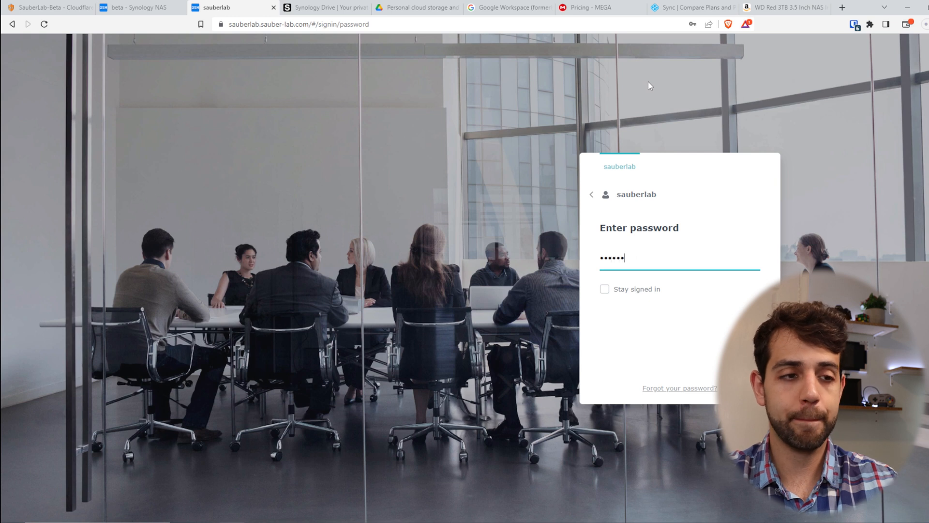
{"action": "type", "text": "••••••••"}
{"action": "key", "text": "Return"}
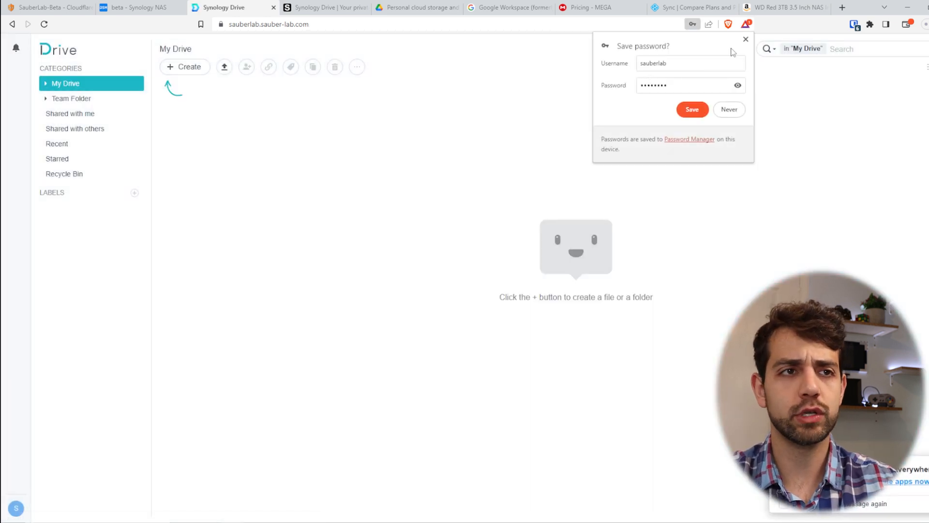
{"action": "left_click", "coordinate": [746, 39]}
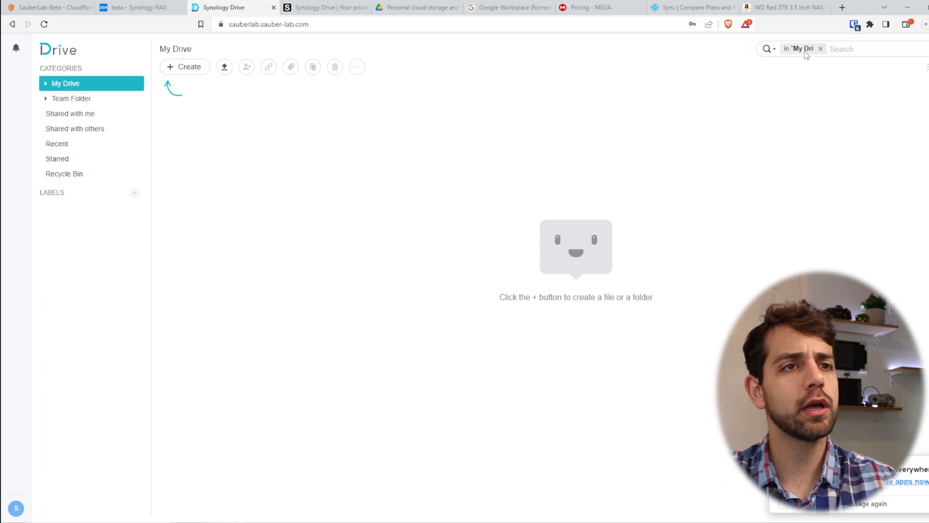
Remove the My Drive search filter and look through the Recycle Bin, Starred, Team Folder and Shared with me sections
{"action": "left_click", "coordinate": [821, 49]}
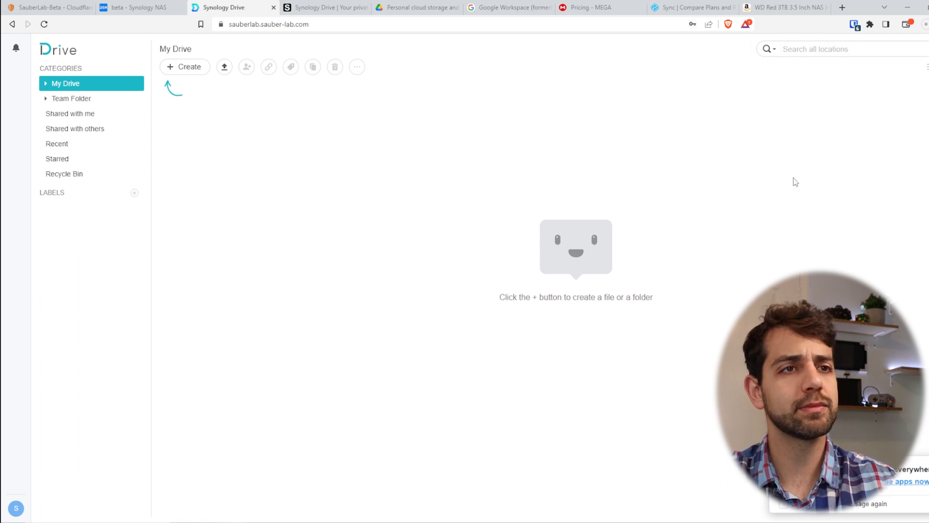
{"action": "left_click", "coordinate": [775, 49]}
{"action": "left_click", "coordinate": [831, 44]}
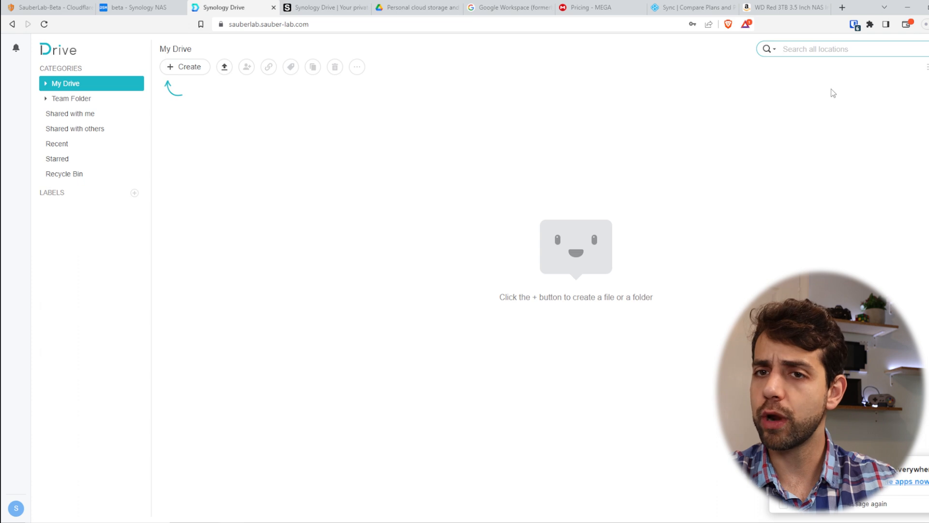
{"action": "left_click", "coordinate": [43, 87]}
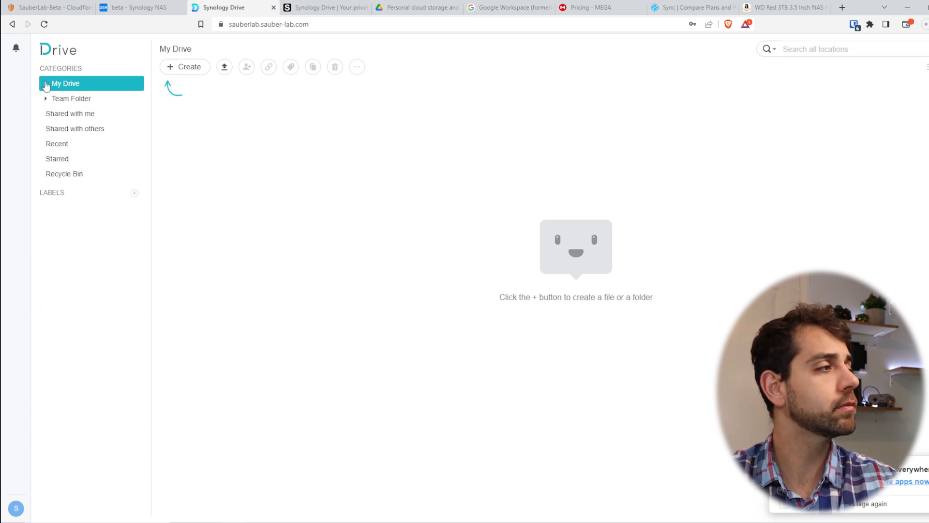
{"action": "left_click", "coordinate": [77, 177]}
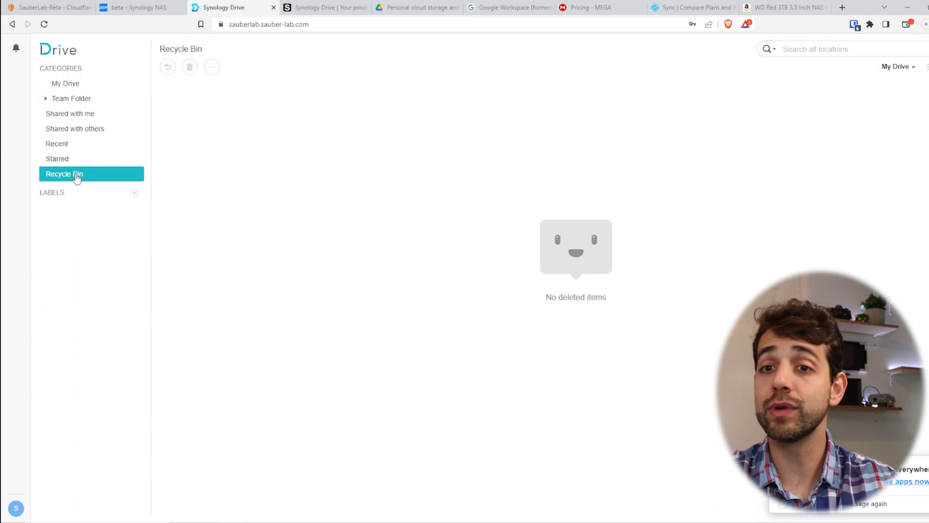
{"action": "left_click", "coordinate": [75, 160]}
{"action": "left_click", "coordinate": [54, 99]}
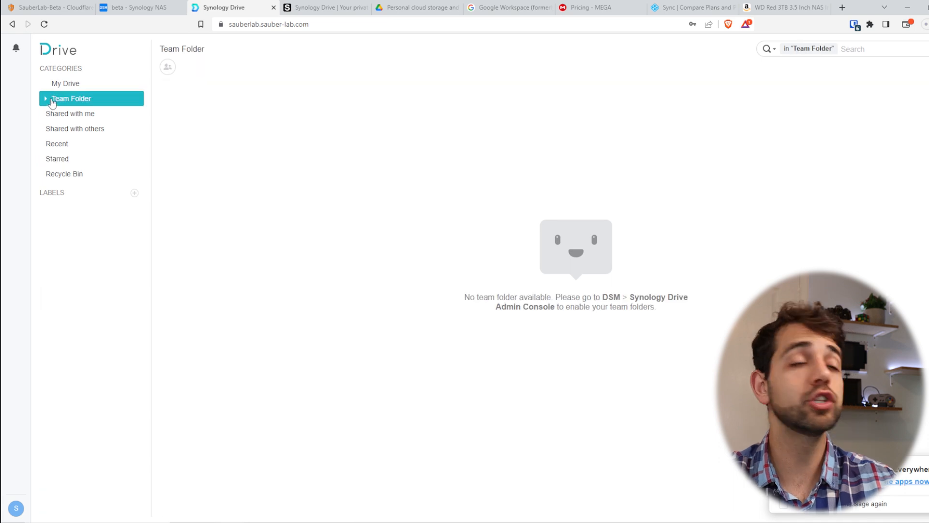
{"action": "left_click", "coordinate": [52, 114]}
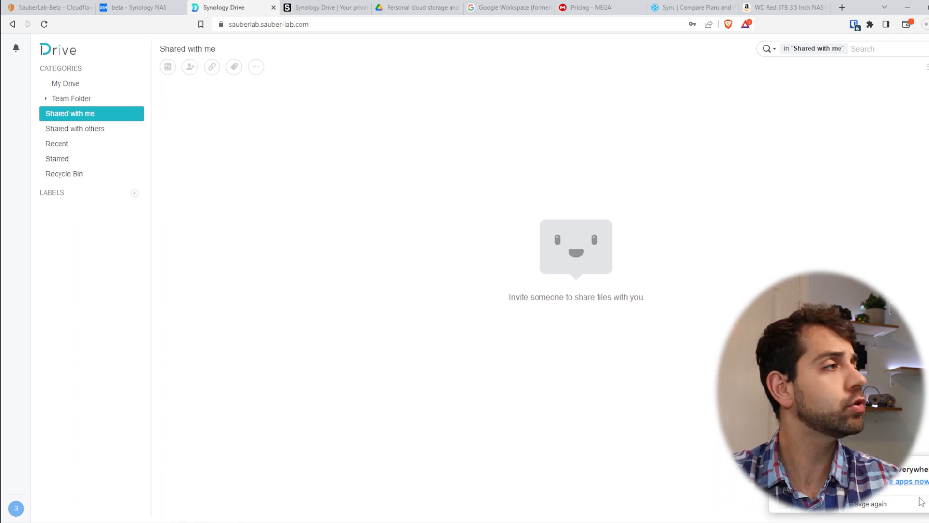
Switch to the NAS page and connect the computer to the Guest Wi-Fi network
{"action": "left_click", "coordinate": [137, 7]}
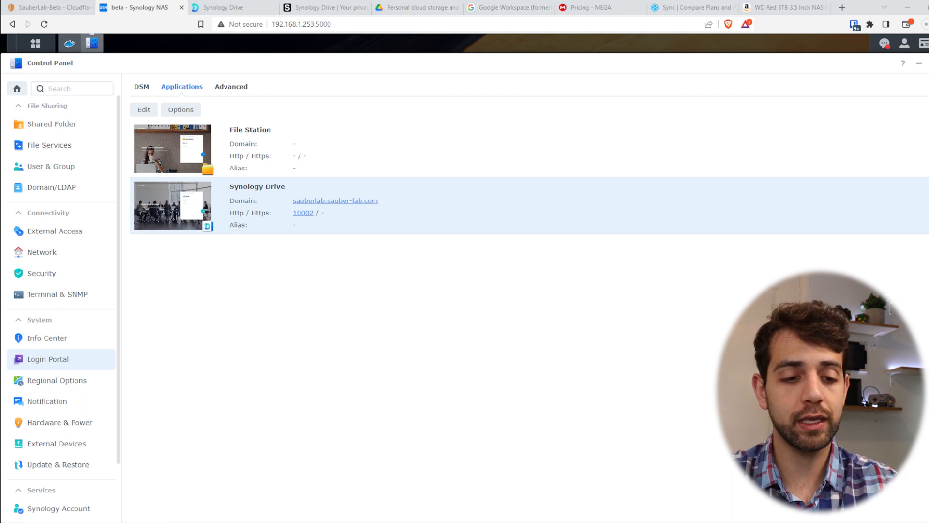
{"action": "left_click", "coordinate": [869, 520]}
{"action": "left_click", "coordinate": [900, 316]}
{"action": "left_click", "coordinate": [912, 384]}
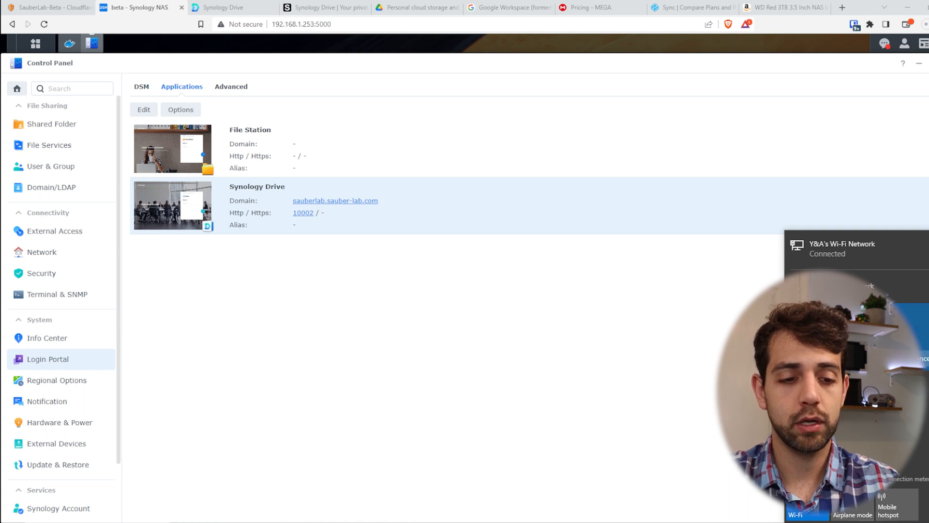
Open the Network and Sharing Center from the Windows network settings, and log in through the Sauber-Lab hotspot portal in the browser
{"action": "right_click", "coordinate": [876, 522]}
{"action": "left_click", "coordinate": [877, 518]}
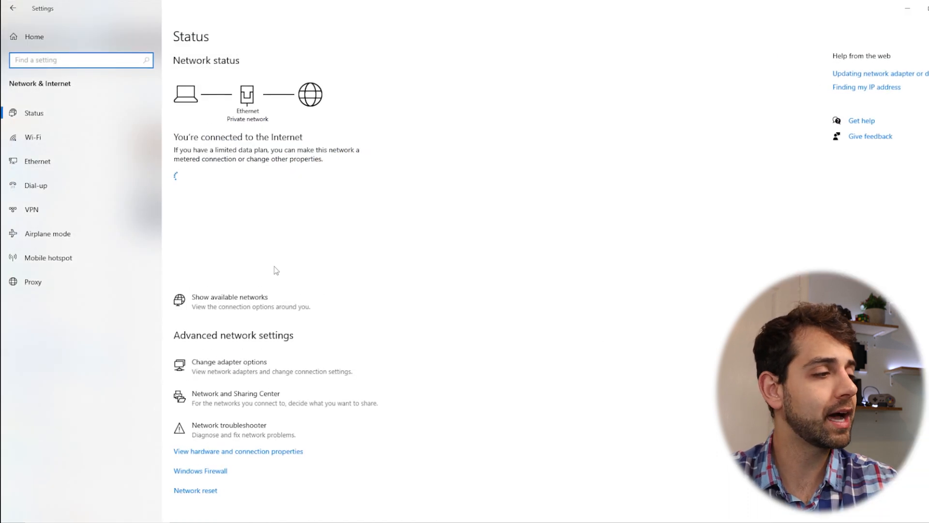
{"action": "left_click", "coordinate": [280, 390]}
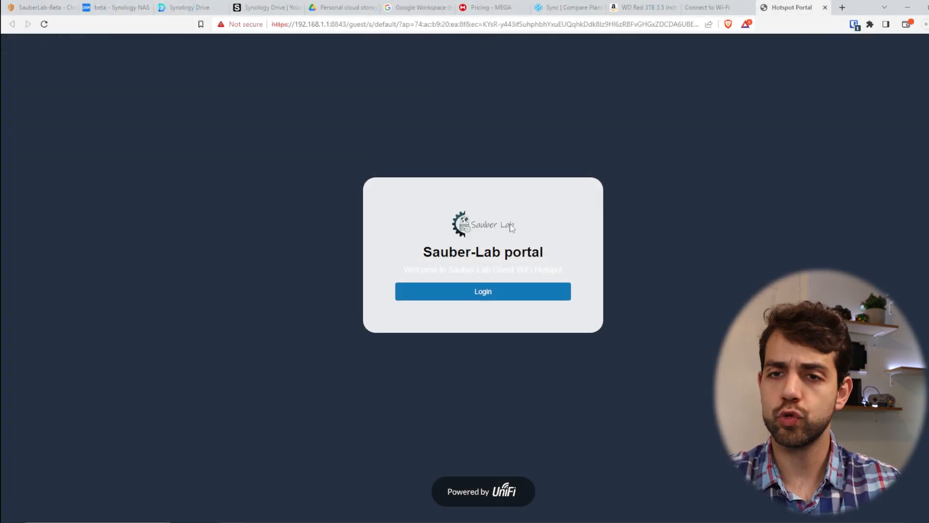
{"action": "left_click", "coordinate": [472, 293]}
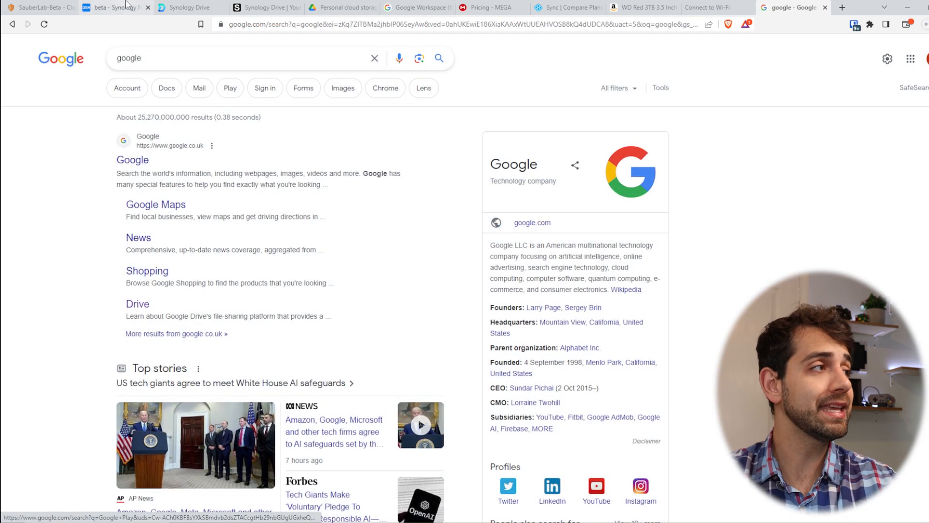
Try to load the NAS at 192.168.1.253 without the port, and close that page
{"action": "left_click", "coordinate": [127, 6]}
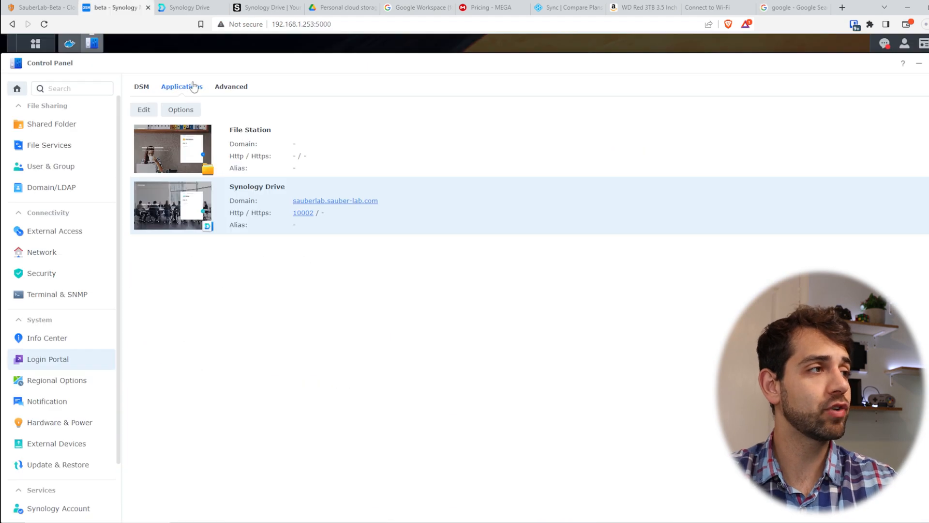
{"action": "left_click", "coordinate": [331, 24]}
{"action": "key", "text": "BackSpace"}
{"action": "key", "text": "BackSpace"}
{"action": "key", "text": "BackSpace"}
{"action": "key", "text": "BackSpace"}
{"action": "key", "text": "BackSpace"}
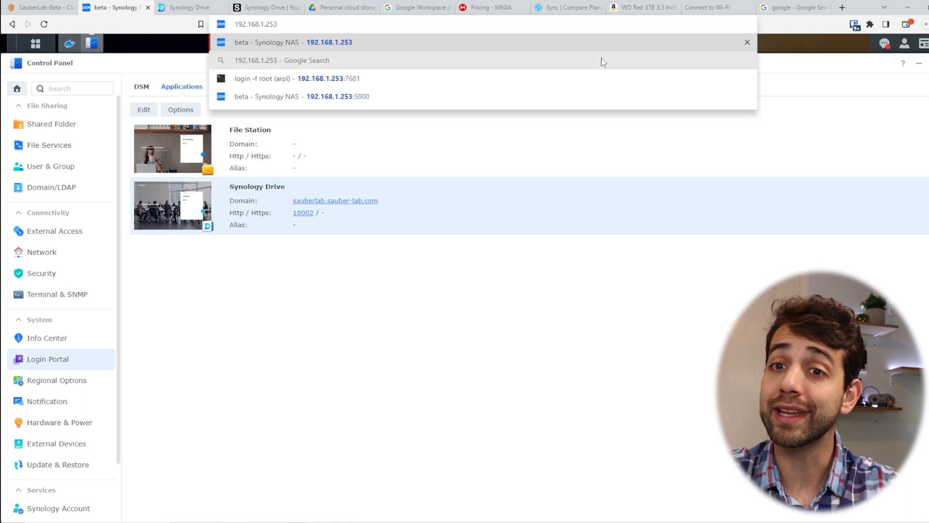
{"action": "key", "text": "Return"}
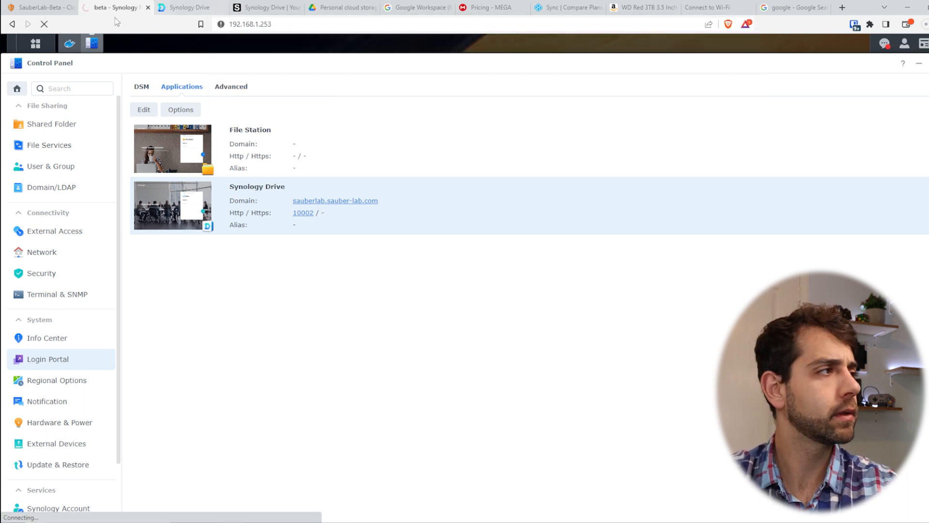
{"action": "left_click", "coordinate": [148, 7]}
Load the local NAS address 192.168.1.253:5000 in place of the Google results page, and refresh it
{"action": "left_click", "coordinate": [741, 7]}
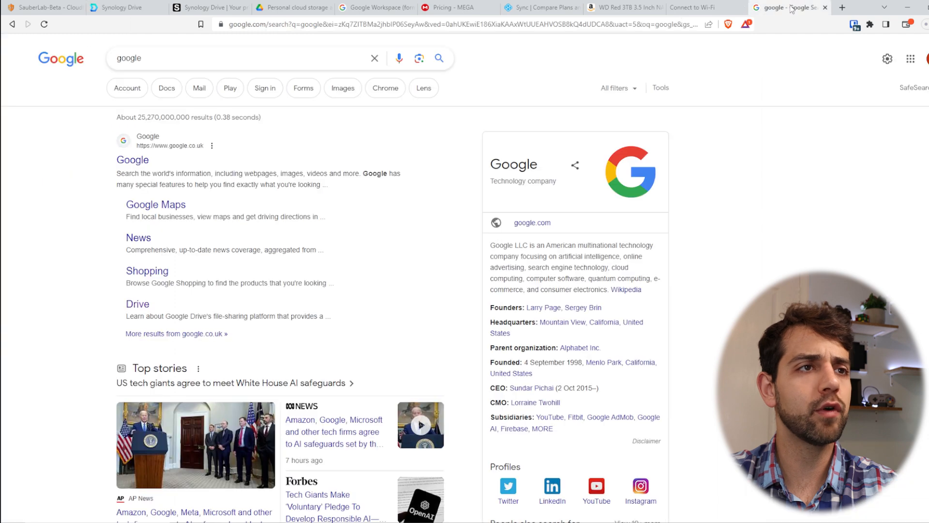
{"action": "left_click", "coordinate": [570, 24]}
{"action": "type", "text": "192"}
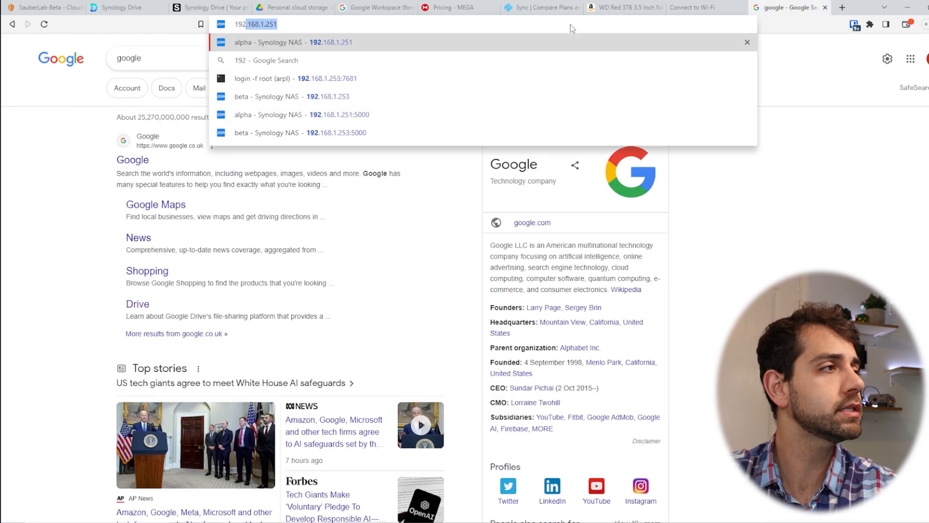
{"action": "type", "text": ".168.1.253:5000"}
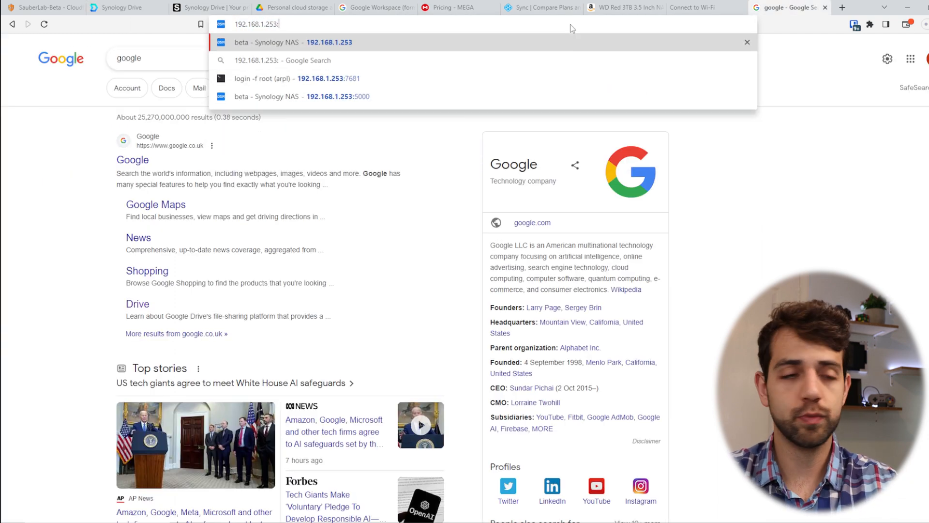
{"action": "key", "text": "Return"}
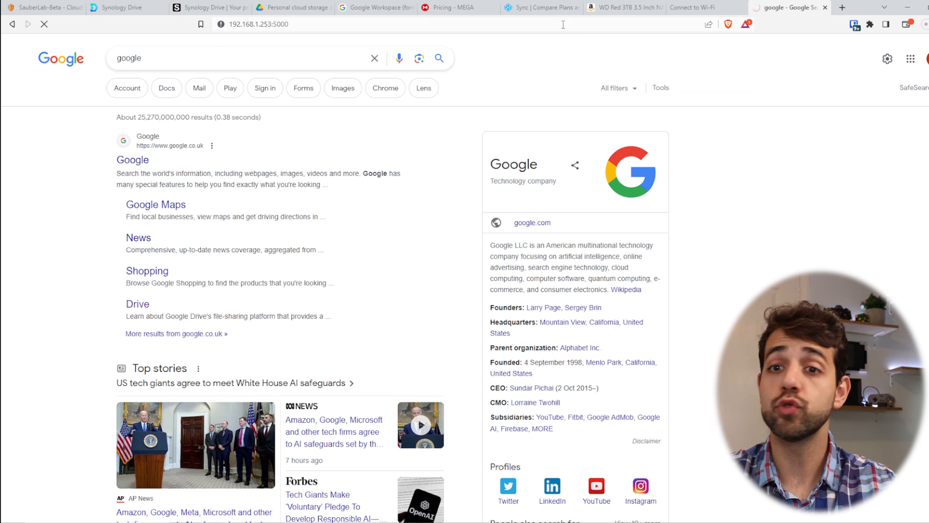
{"action": "key", "text": "F5"}
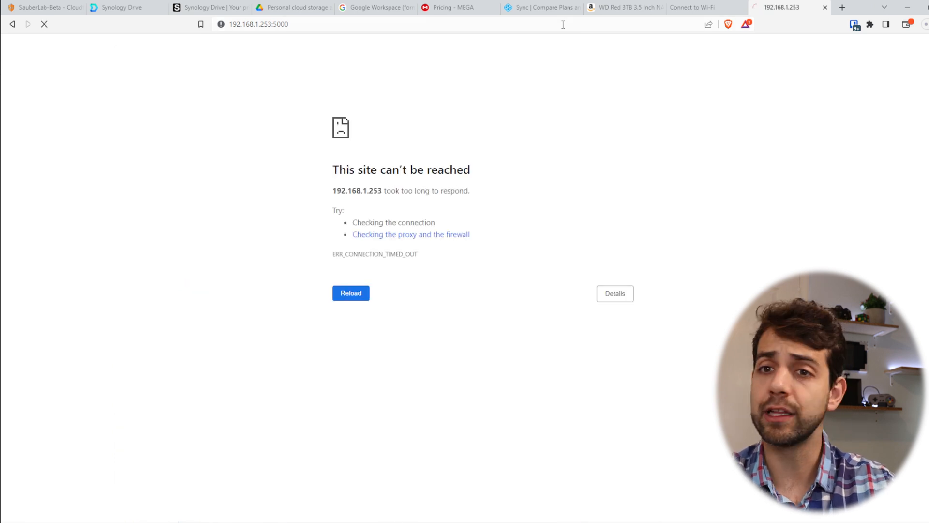
Reload Synology Drive at sauberlab.sauber-lab.com over the guest network and sign out of the account
{"action": "left_click", "coordinate": [141, 10]}
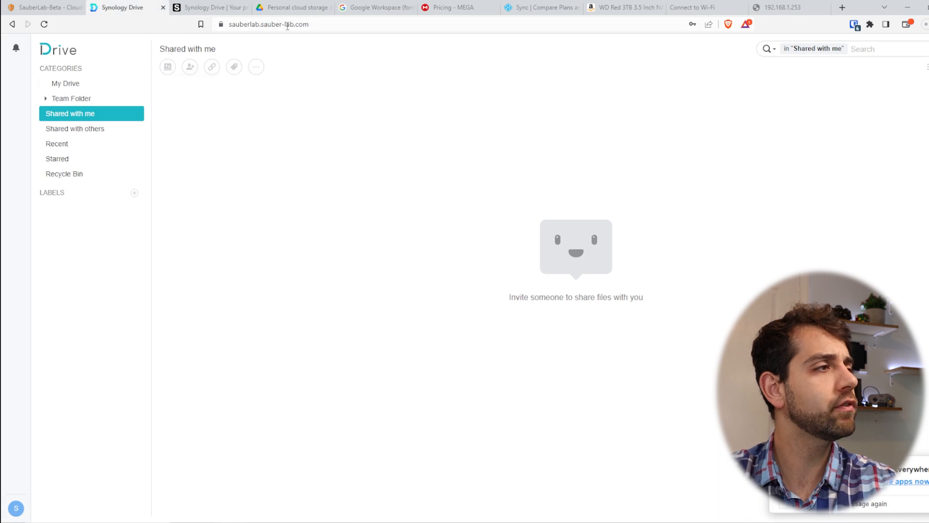
{"action": "left_click", "coordinate": [303, 25]}
{"action": "key", "text": "Return"}
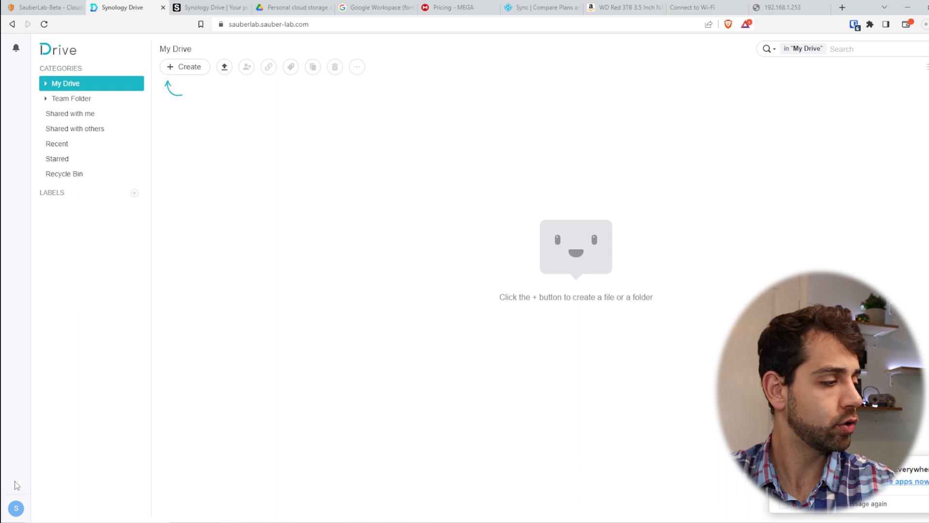
{"action": "left_click", "coordinate": [17, 504]}
{"action": "left_click", "coordinate": [78, 502]}
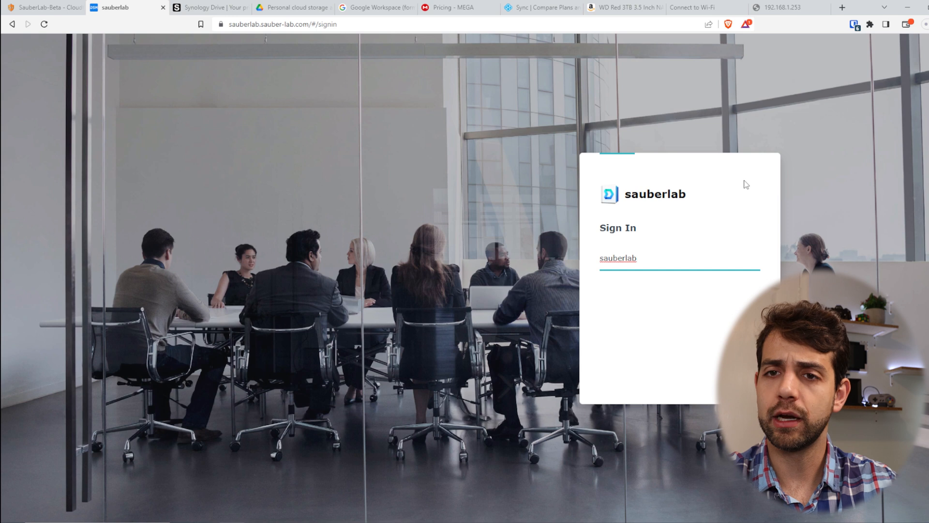
Disconnect the computer from the Guest Wi-Fi network
{"action": "left_click", "coordinate": [748, 373]}
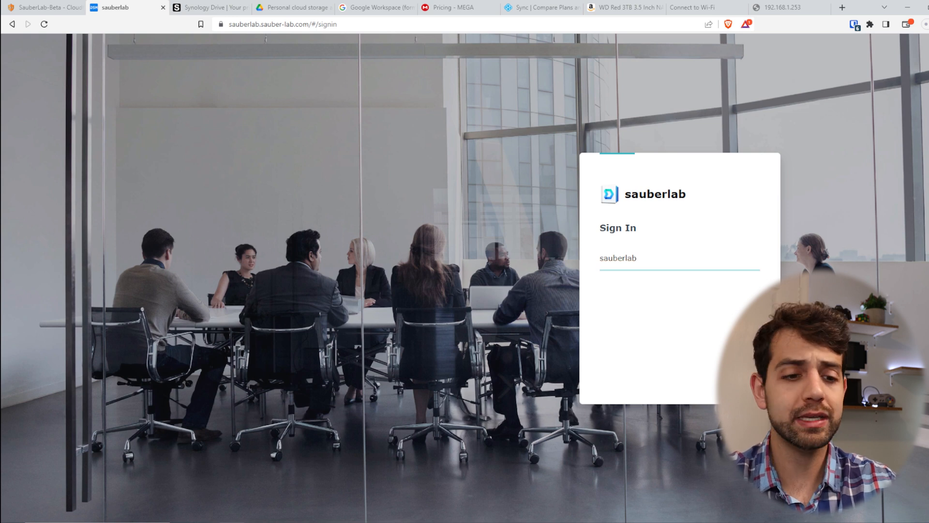
{"action": "left_click", "coordinate": [895, 522]}
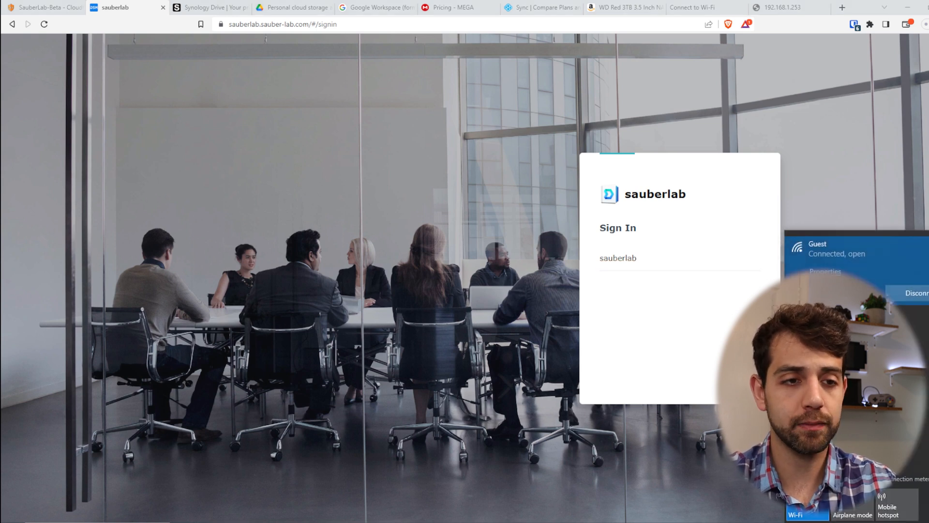
{"action": "left_click", "coordinate": [927, 294]}
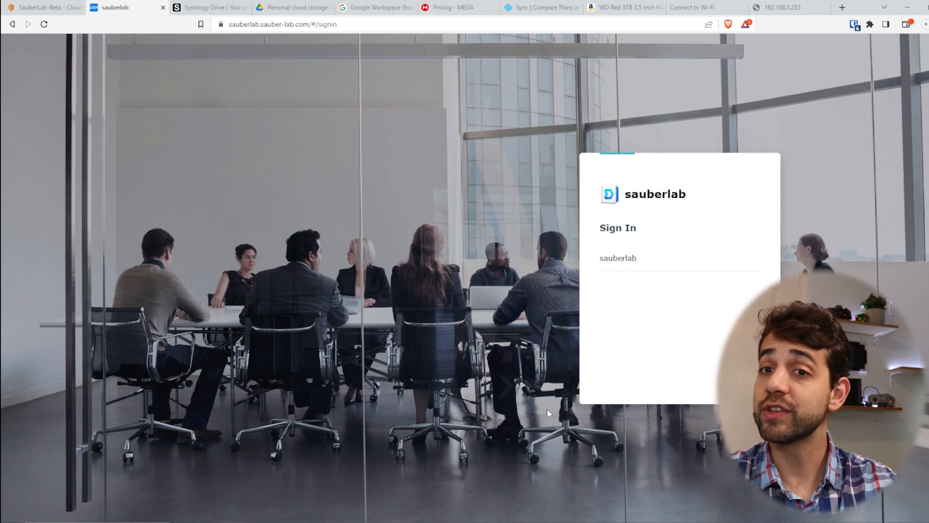
Switch to the NAS page at 192.168.1.253:5000 and sign in with the account username and password
{"action": "left_click", "coordinate": [760, 6]}
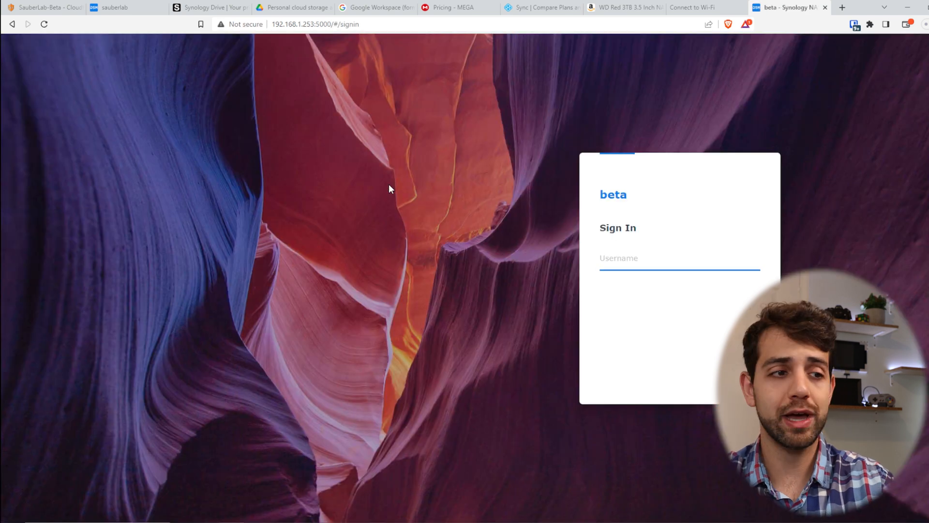
{"action": "type", "text": "sauberlab"}
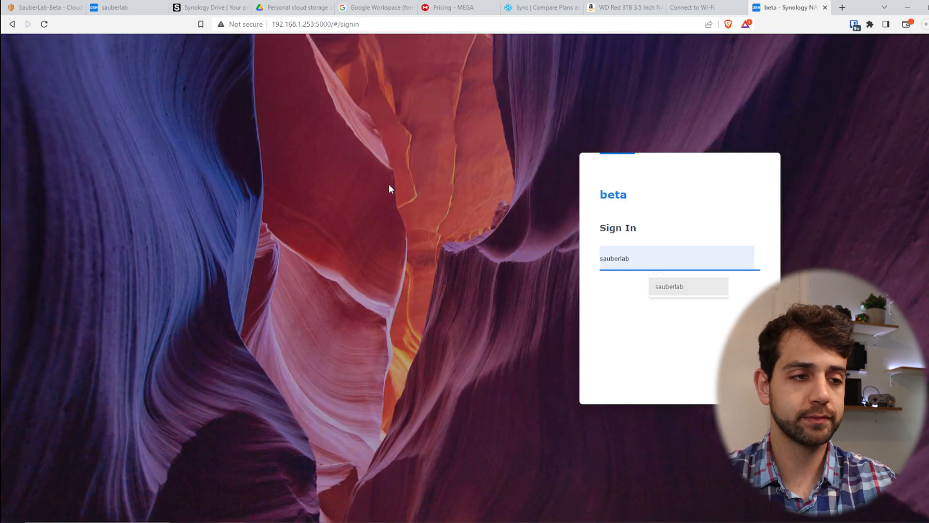
{"action": "key", "text": "Return"}
{"action": "type", "text": "•••"}
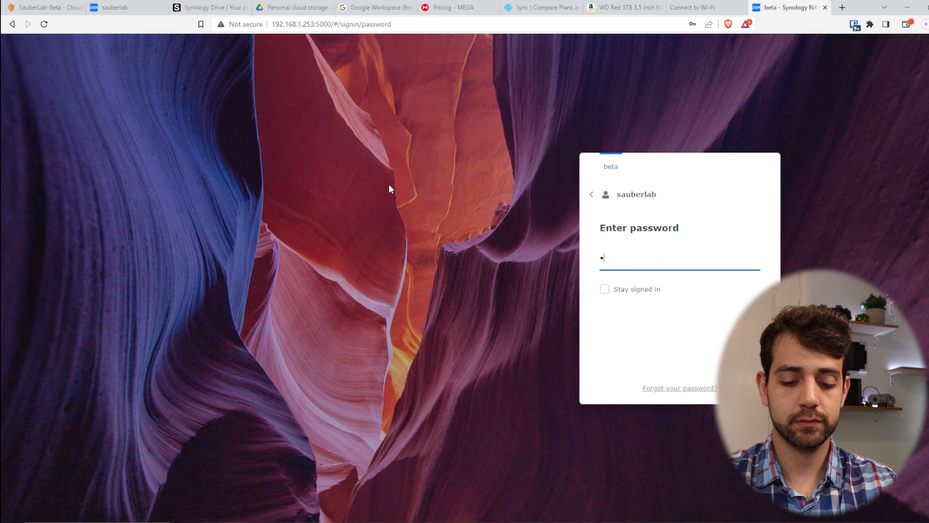
{"action": "type", "text": "••••••"}
{"action": "key", "text": "Return"}
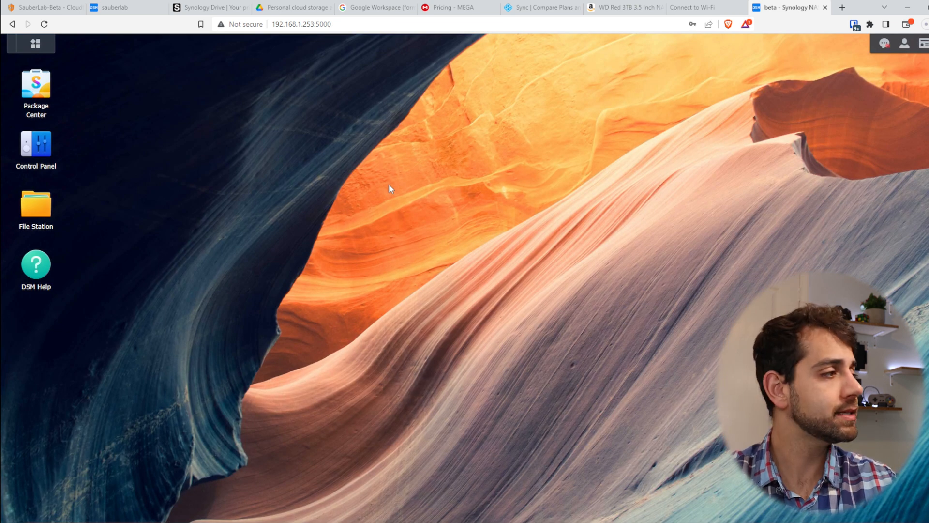
Open File Station, expand the homes folder, and compare the home folder's contents with My Drive in Synology Drive
{"action": "left_click", "coordinate": [35, 209]}
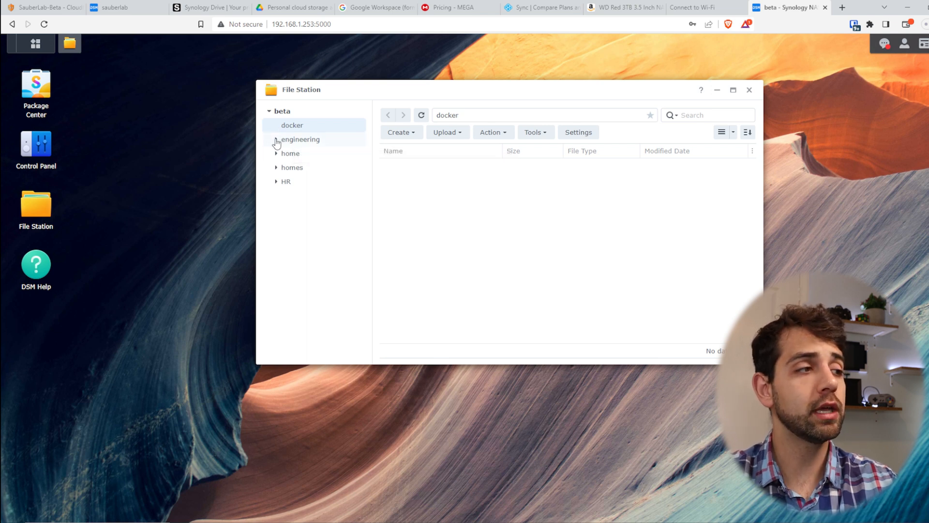
{"action": "left_click", "coordinate": [299, 168]}
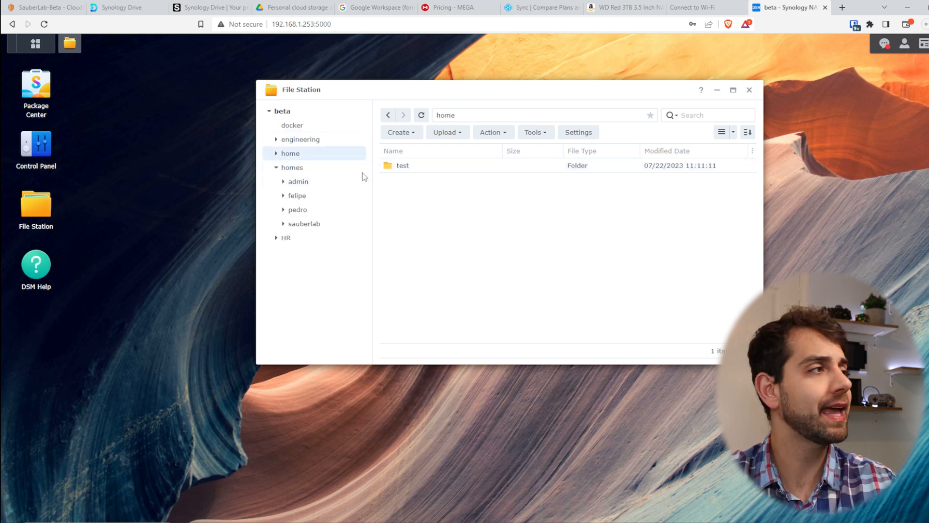
{"action": "left_click", "coordinate": [119, 7]}
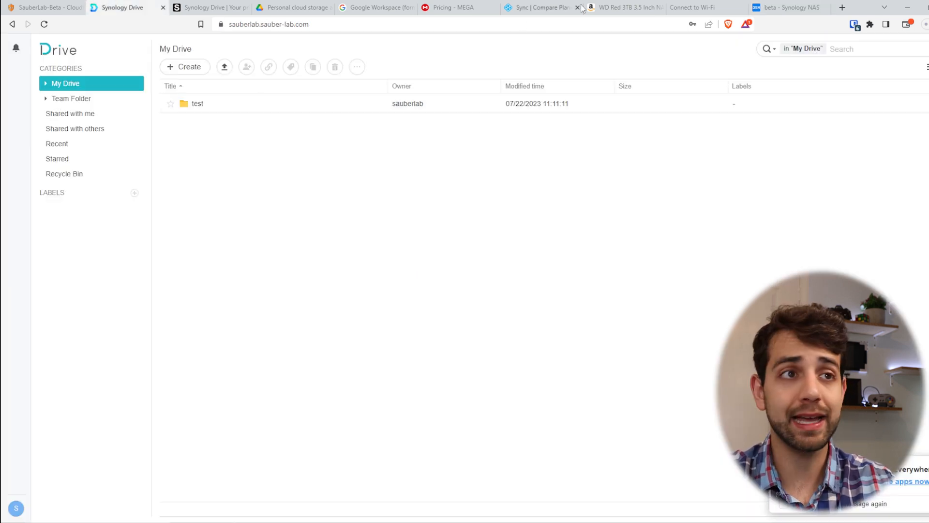
Return to File Station and look through the individual users' folders inside homes
{"action": "left_click", "coordinate": [774, 7]}
{"action": "left_click", "coordinate": [297, 196]}
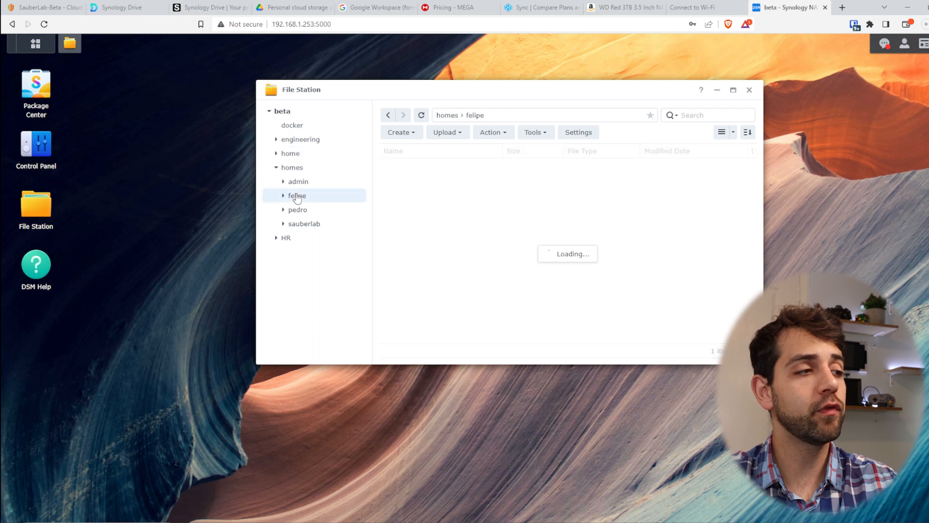
{"action": "left_click", "coordinate": [297, 209]}
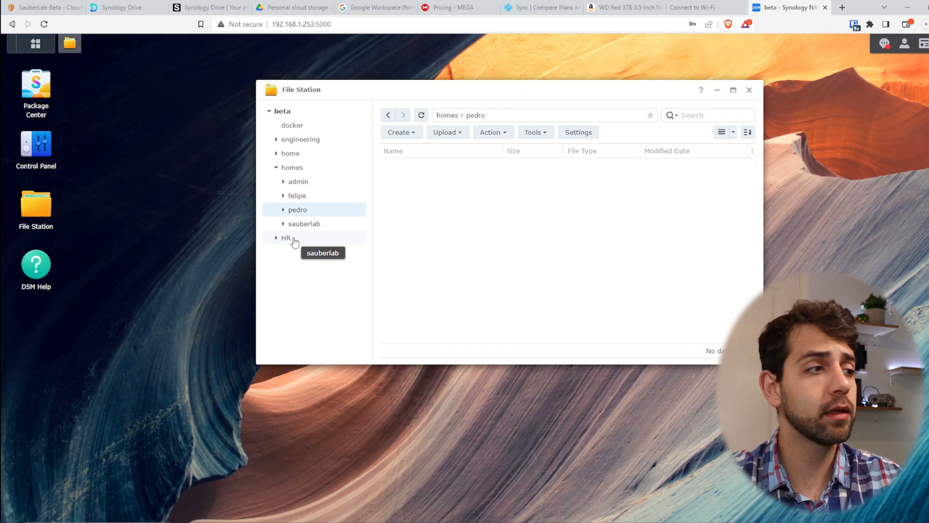
{"action": "left_click", "coordinate": [312, 224]}
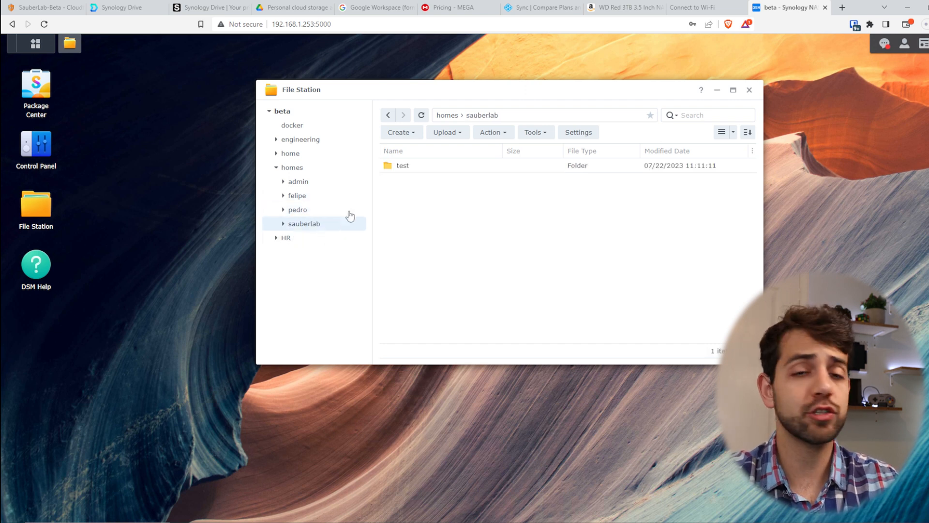
{"action": "left_click", "coordinate": [315, 212]}
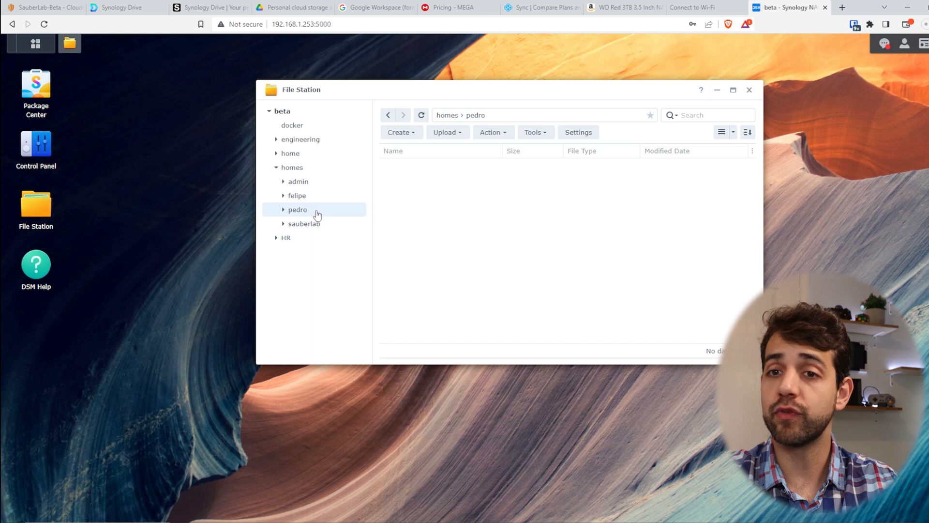
{"action": "left_click", "coordinate": [297, 197]}
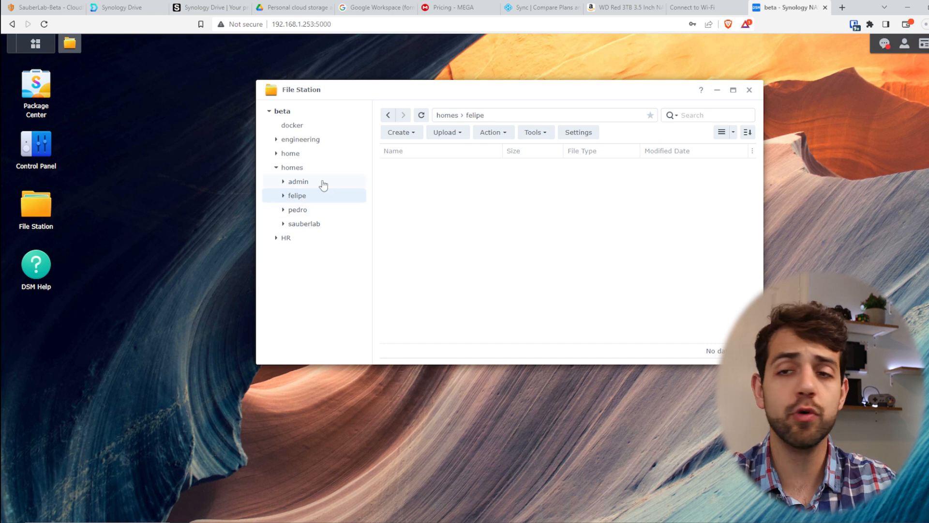
{"action": "left_click", "coordinate": [308, 225]}
{"action": "left_click", "coordinate": [304, 212]}
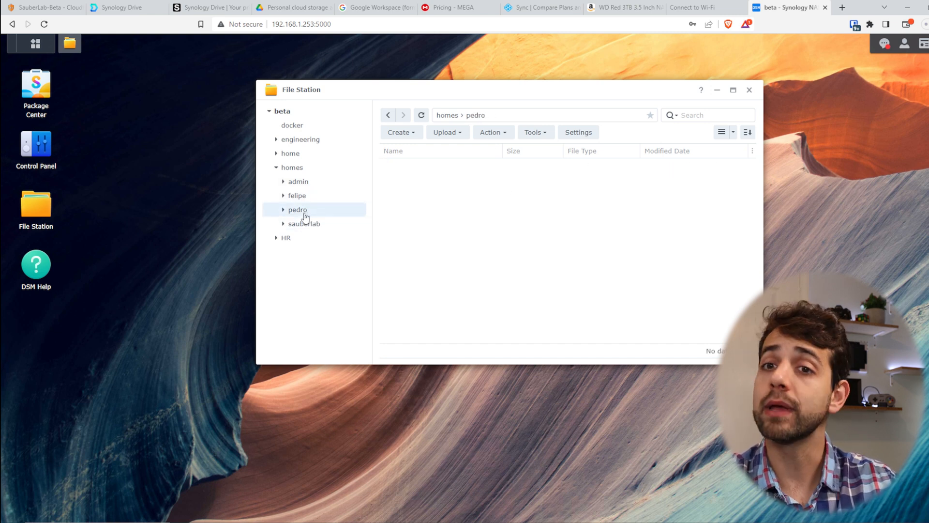